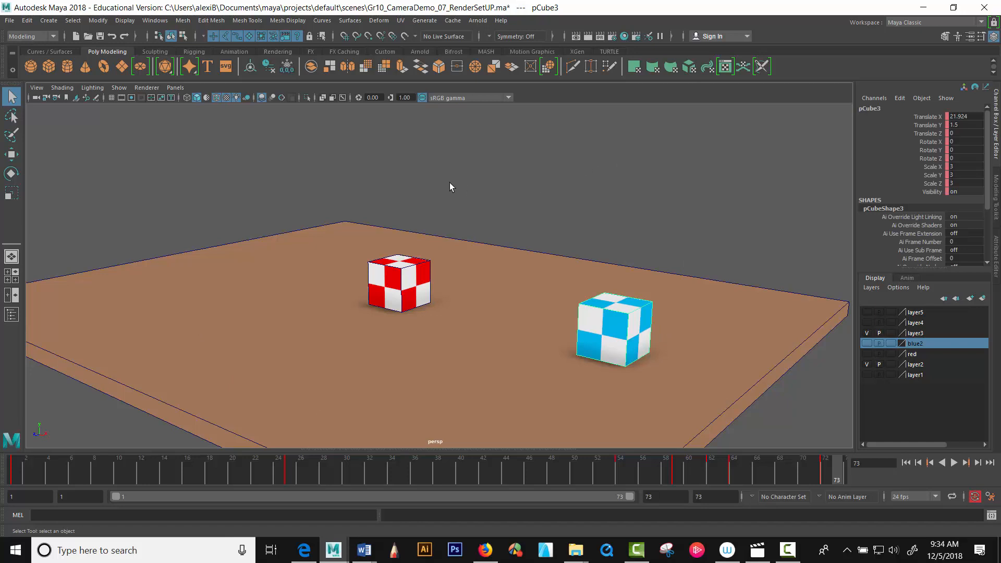
Show the resolution gate with its gate mask in the perspective view and play back the cube animation.
key(alt+v)
click(130, 99)
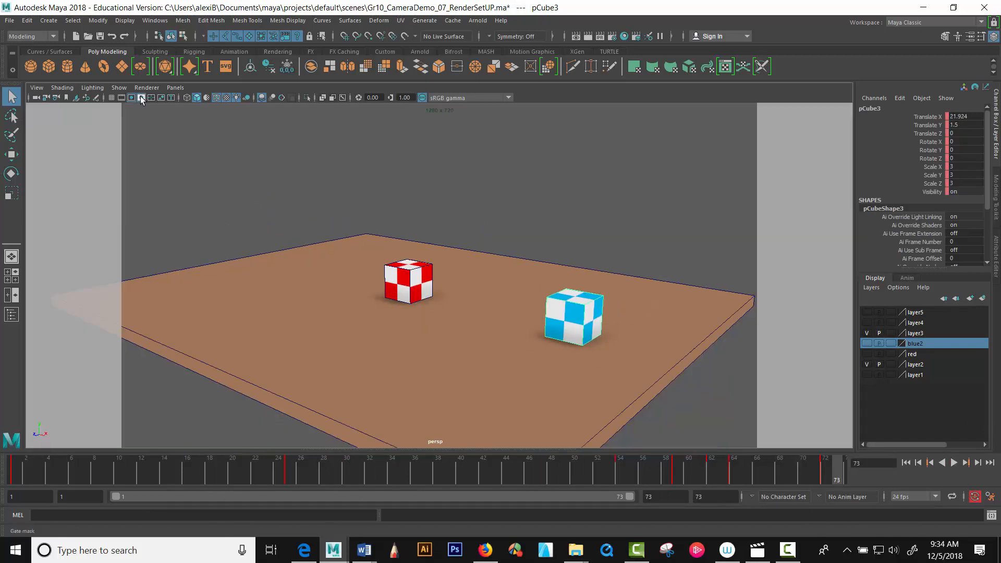
click(140, 97)
click(140, 97)
key(alt+v)
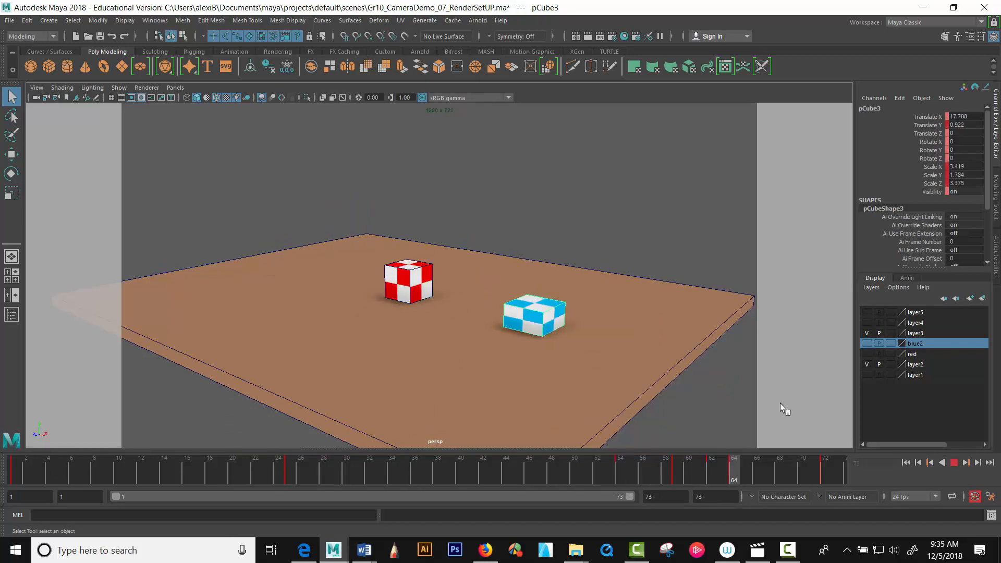
key(alt+v)
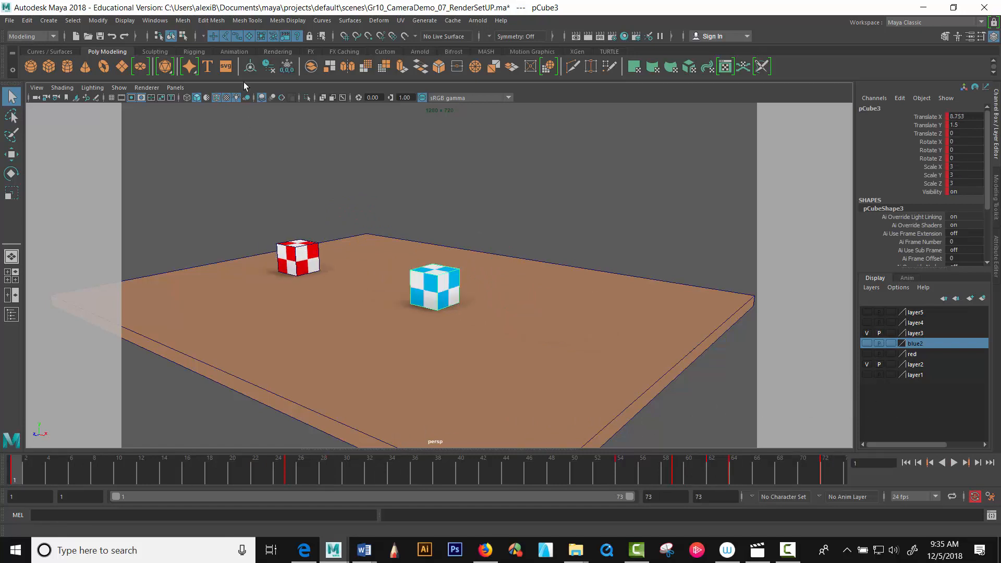
Check in the Plug-in Manager whether the Arnold plug-in mtoa.mll is set to Loaded and Auto load.
click(613, 37)
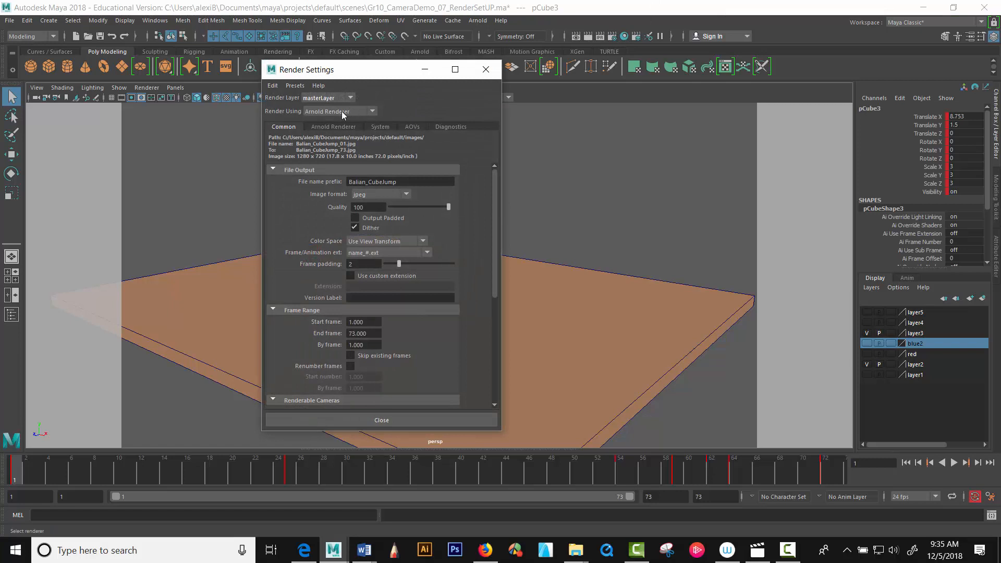
click(485, 68)
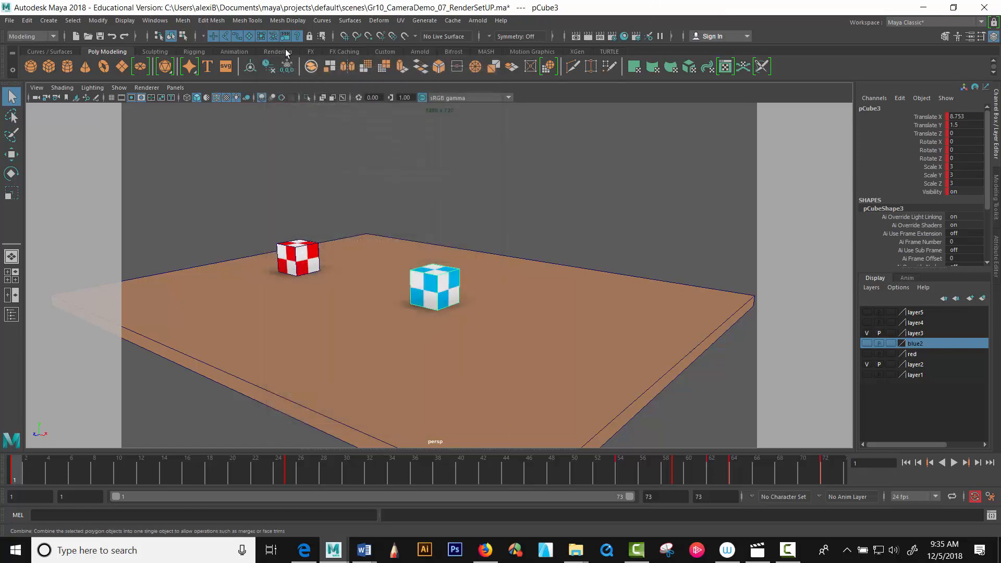
click(155, 21)
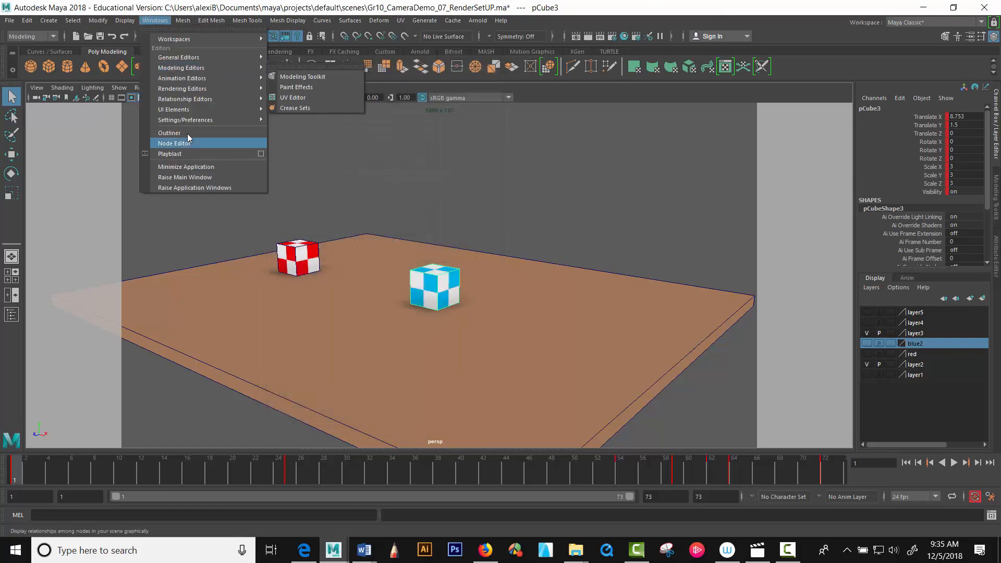
mouse_move(194, 119)
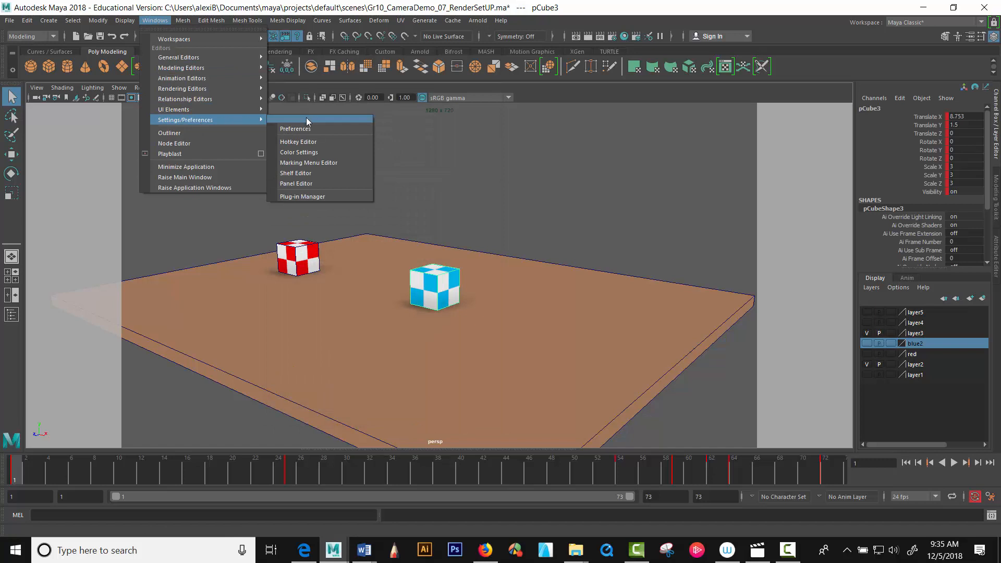
click(292, 197)
drag(421, 195, 369, 48)
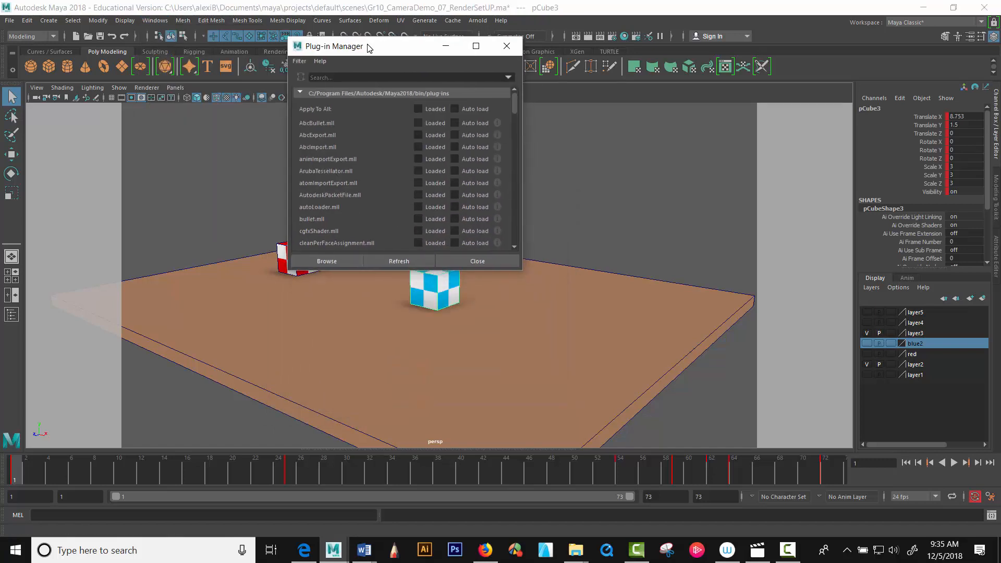
drag(515, 103, 504, 259)
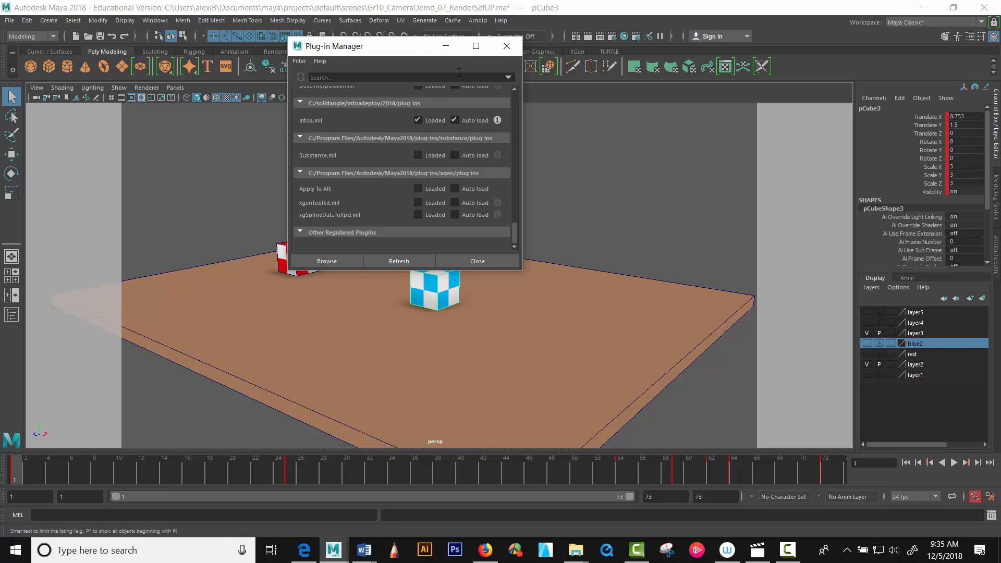
click(503, 44)
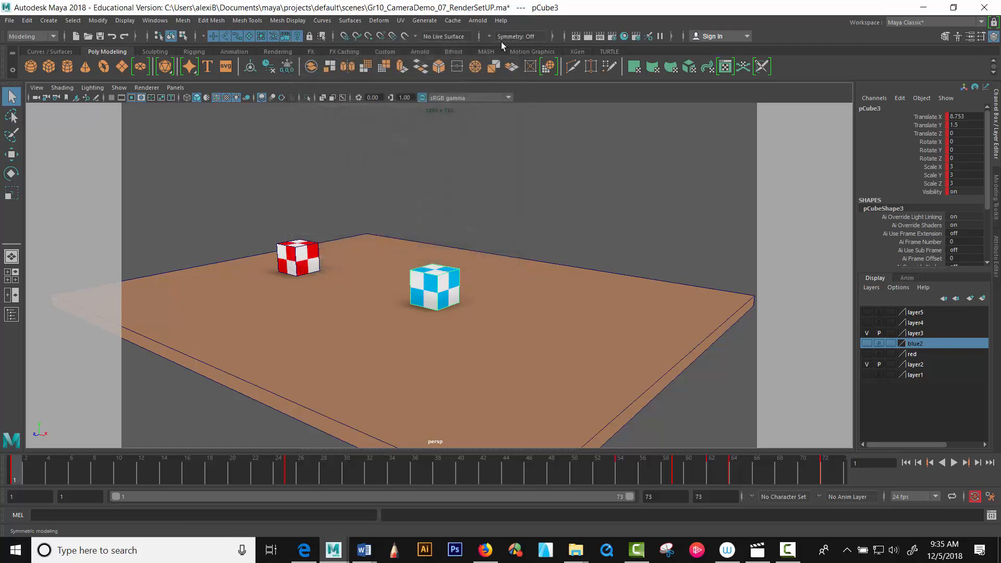
Set the render settings to Arnold Renderer, jpeg image format and the name_#.ext frame naming.
click(610, 37)
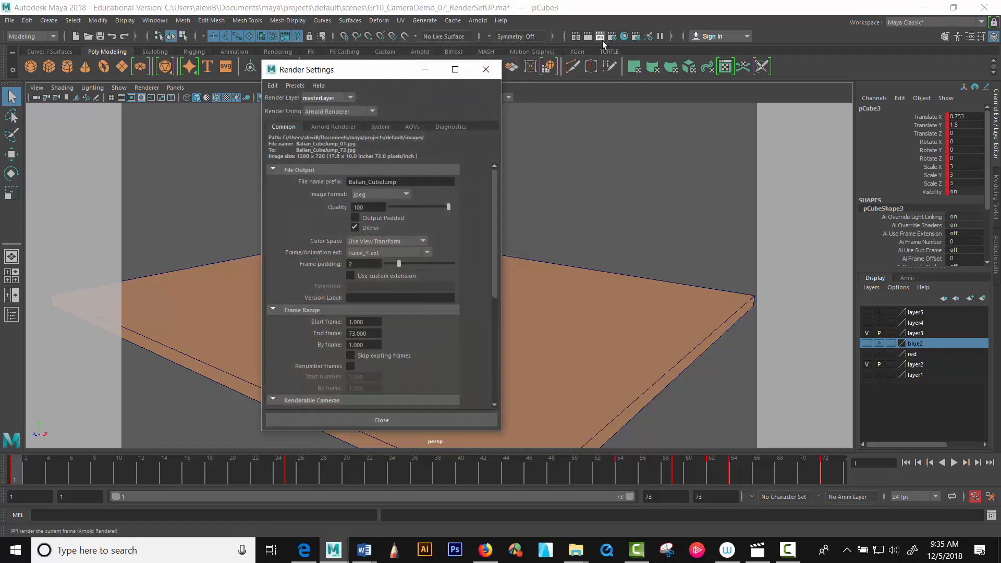
click(330, 108)
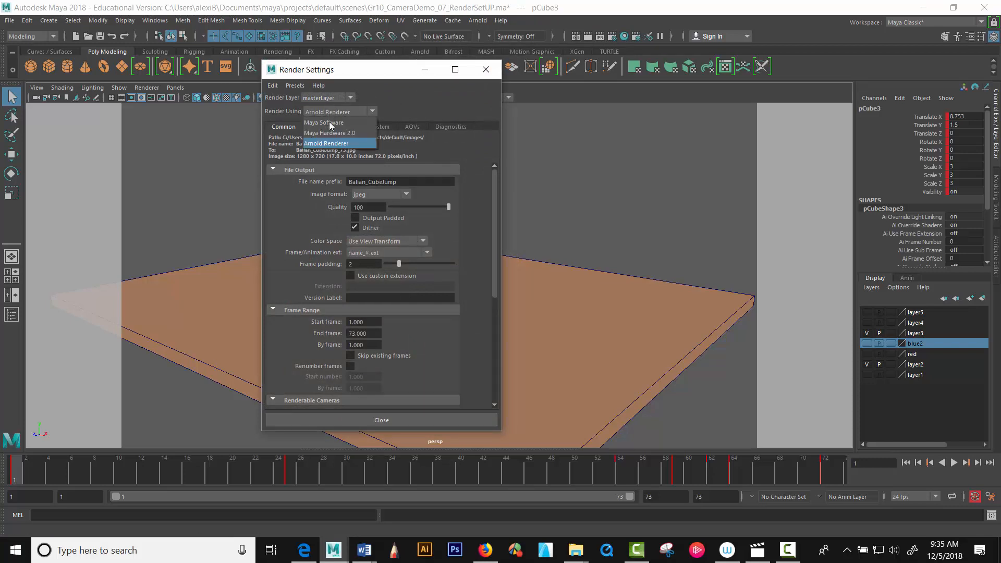
click(326, 144)
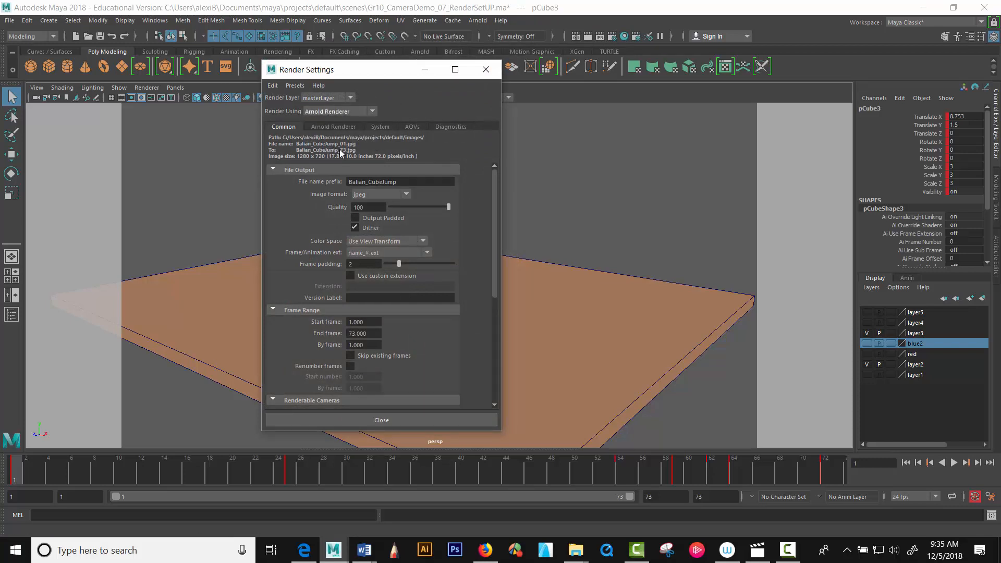
click(358, 197)
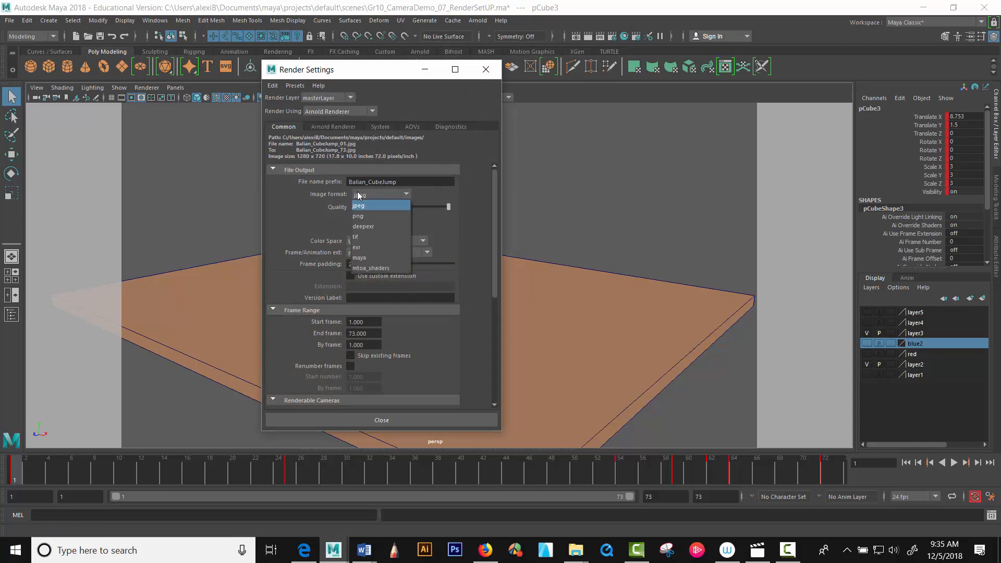
click(357, 206)
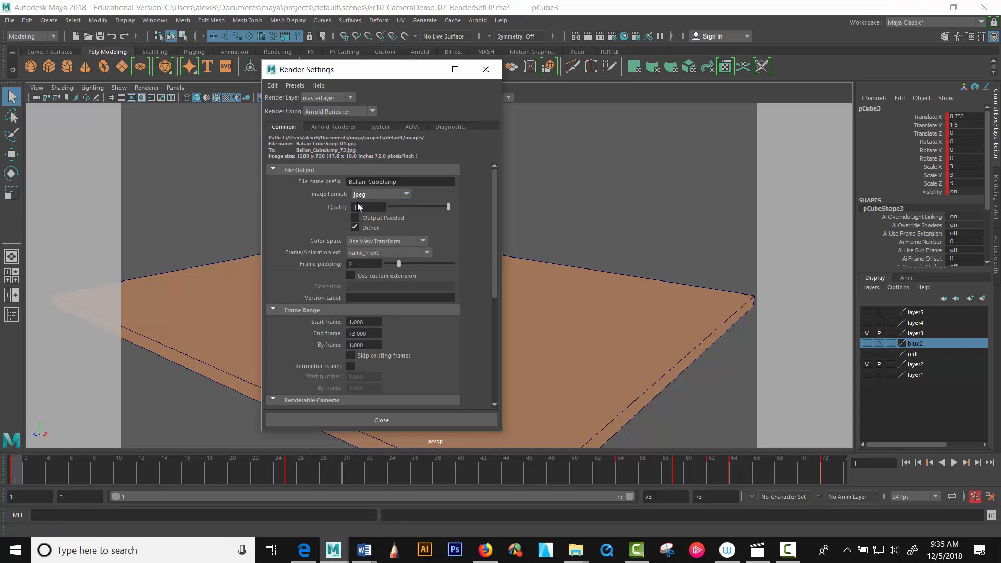
click(365, 253)
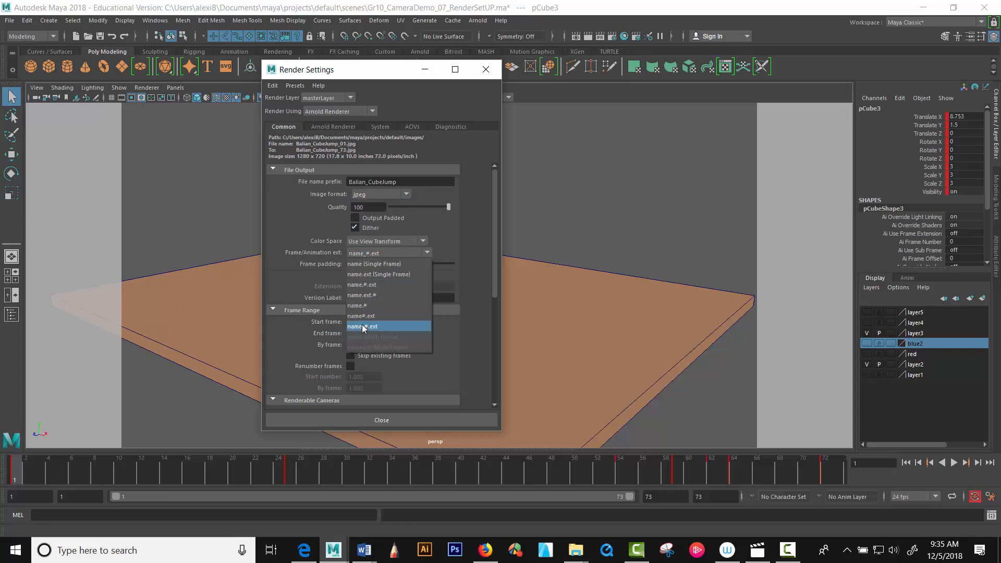
click(363, 327)
Move the animation to frame 73, review the renderable camera choices and choose the HD_720 image size preset in the render settings.
drag(16, 474, 848, 397)
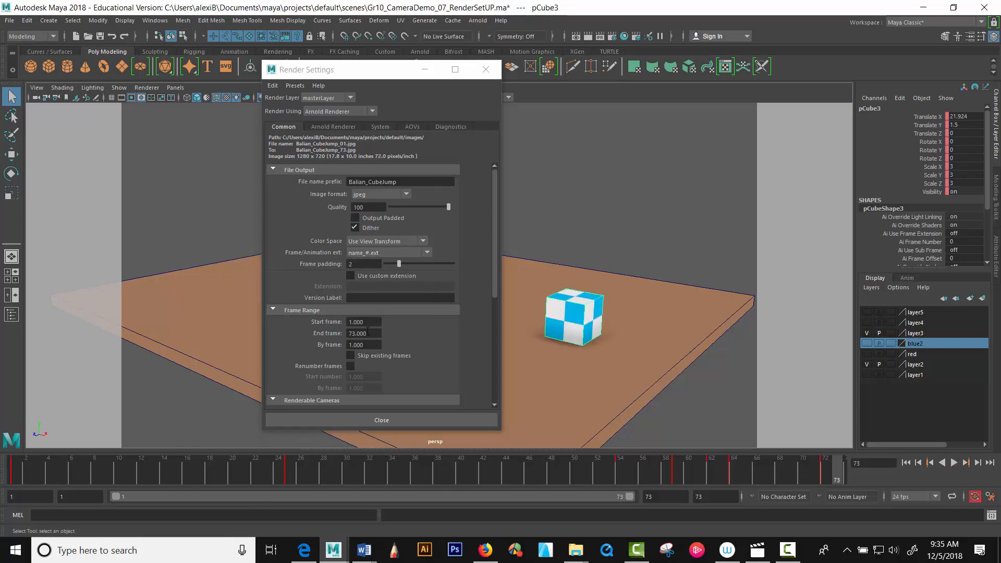
drag(495, 270, 460, 388)
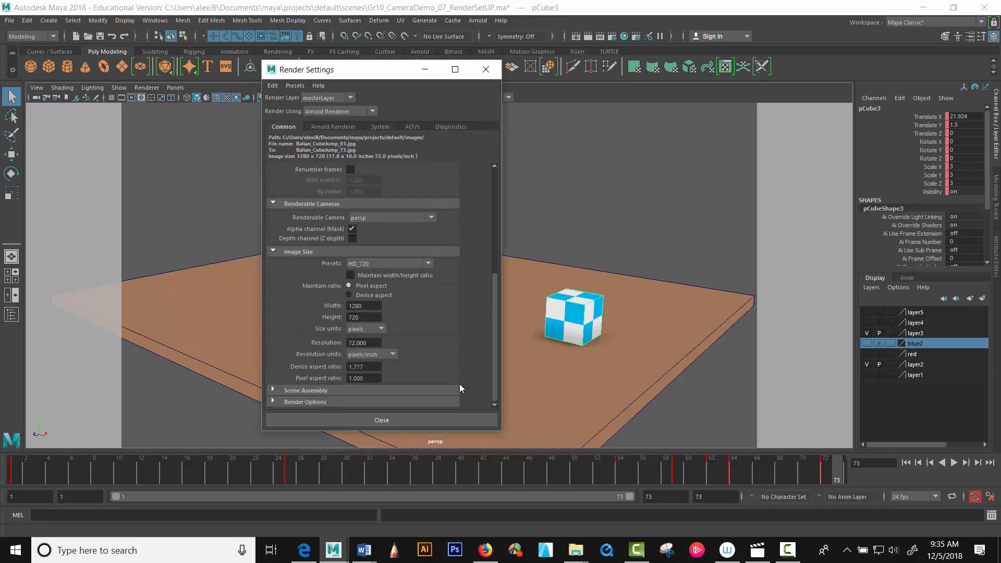
click(385, 219)
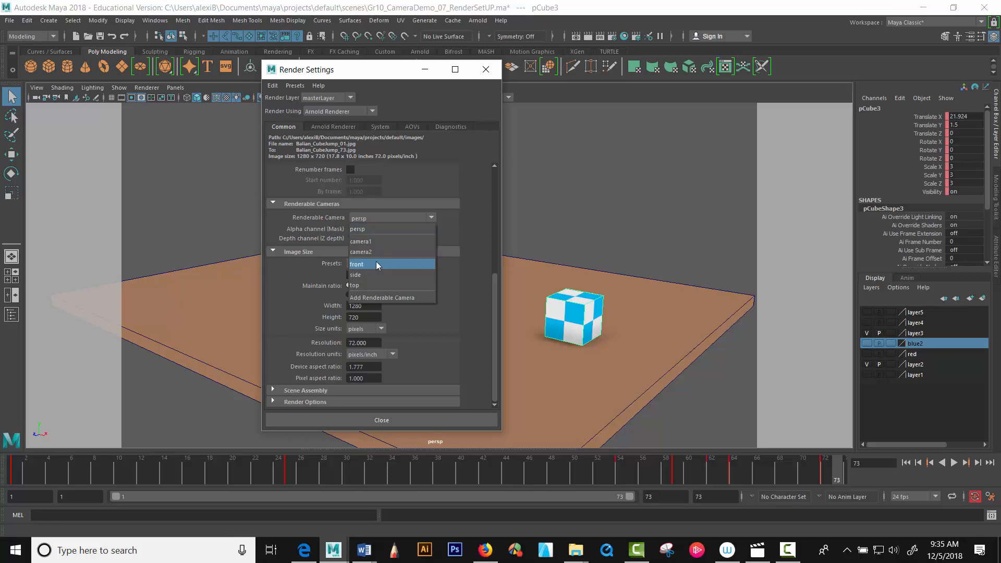
click(467, 224)
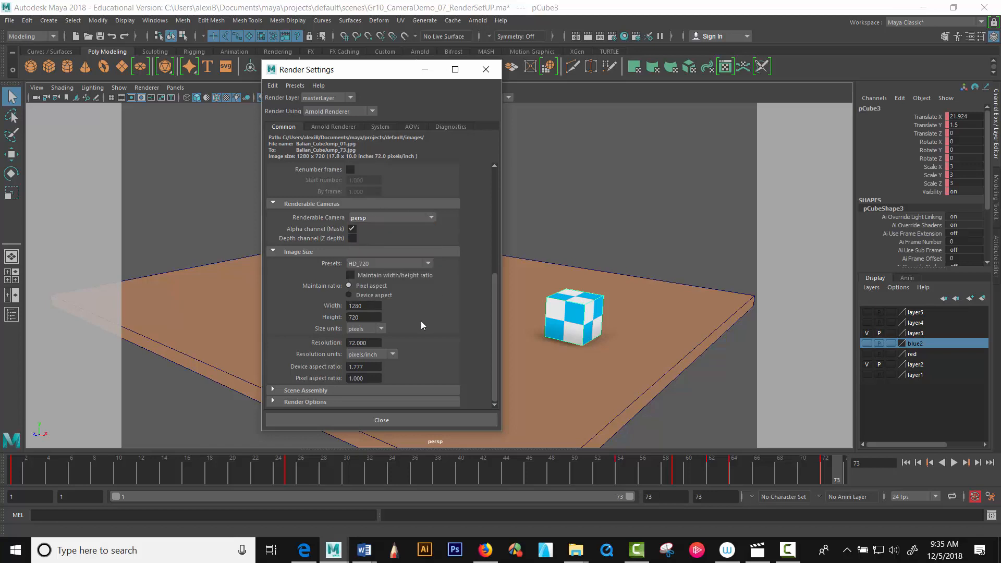
click(384, 262)
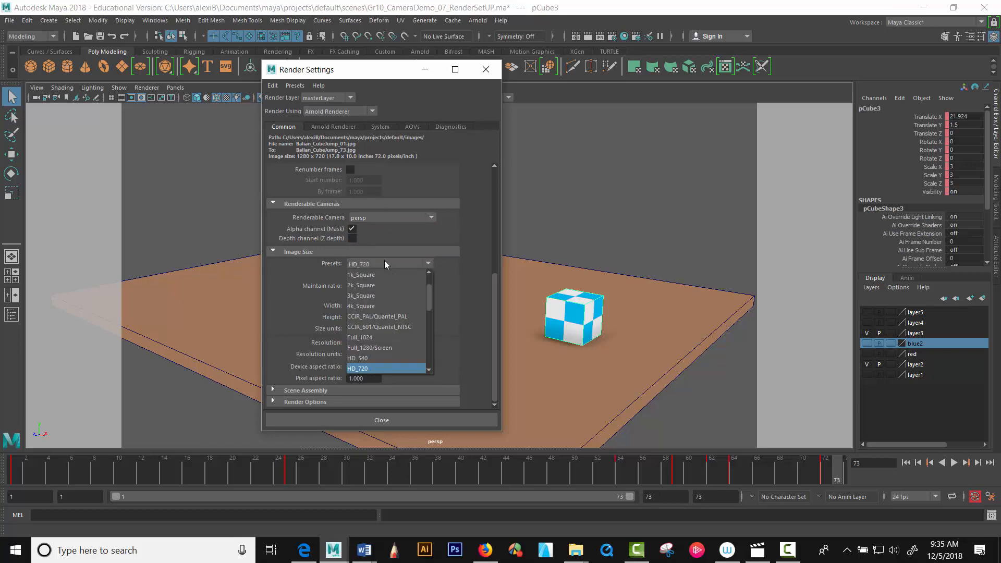
click(384, 370)
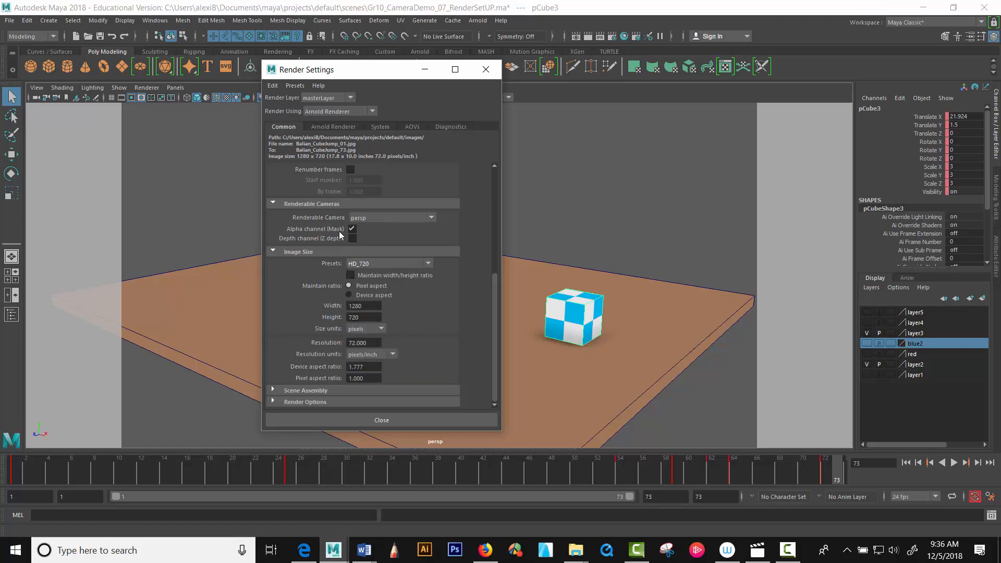
click(382, 420)
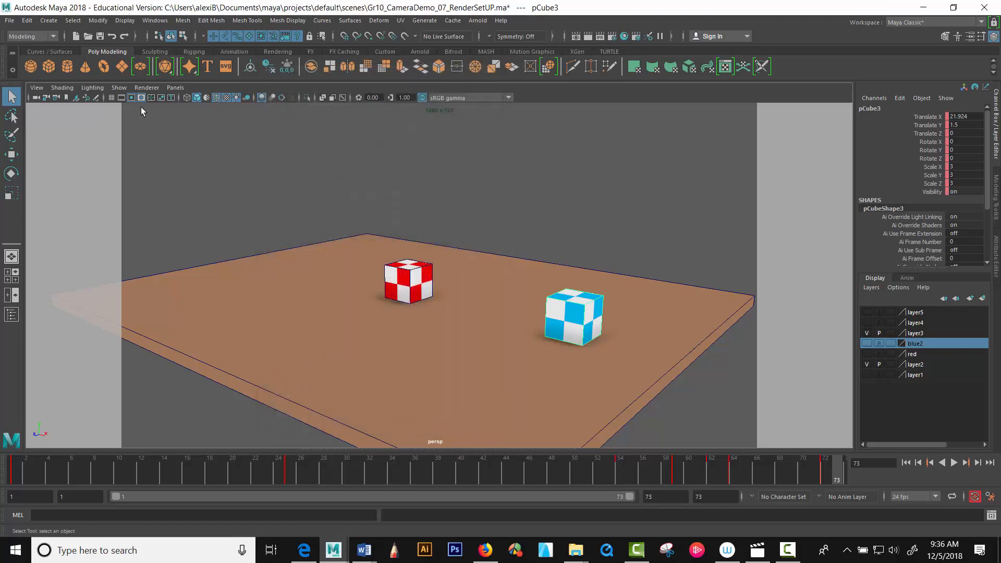
Compare the perspective view's framing with the resolution gate hidden and shown.
click(132, 97)
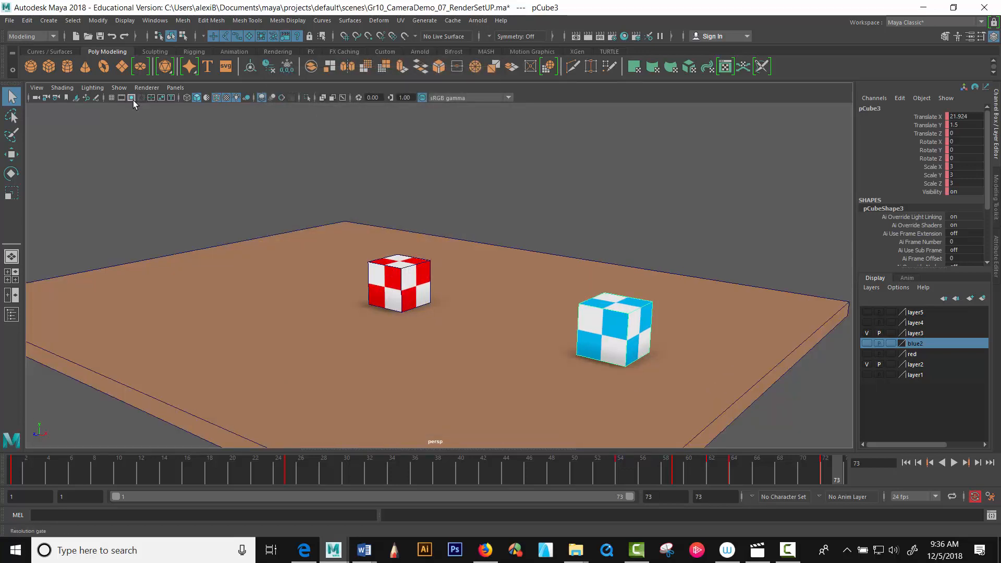
click(132, 98)
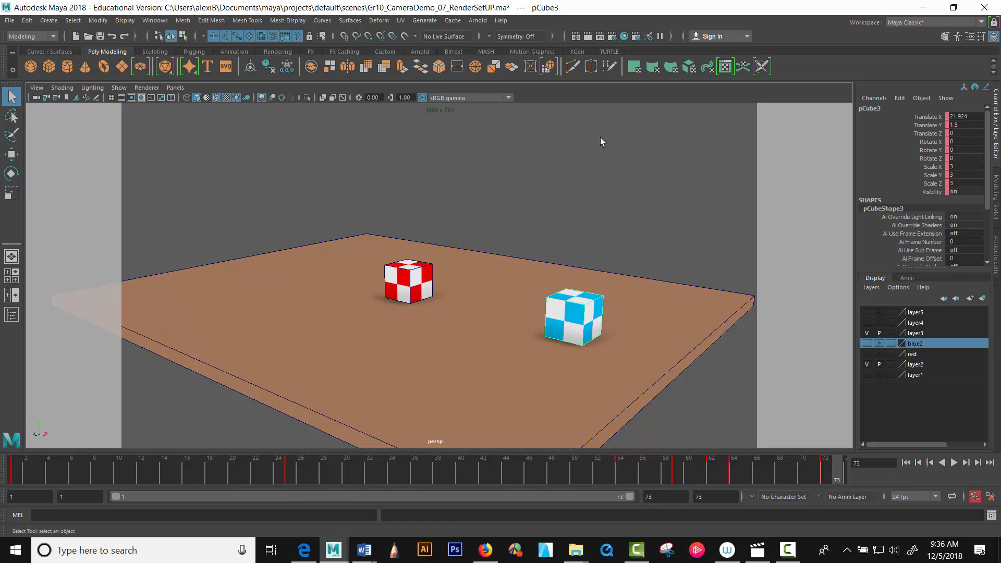
Open the Playblast options with the floor selected and set the display size to From Render Settings.
right_click(438, 468)
click(293, 389)
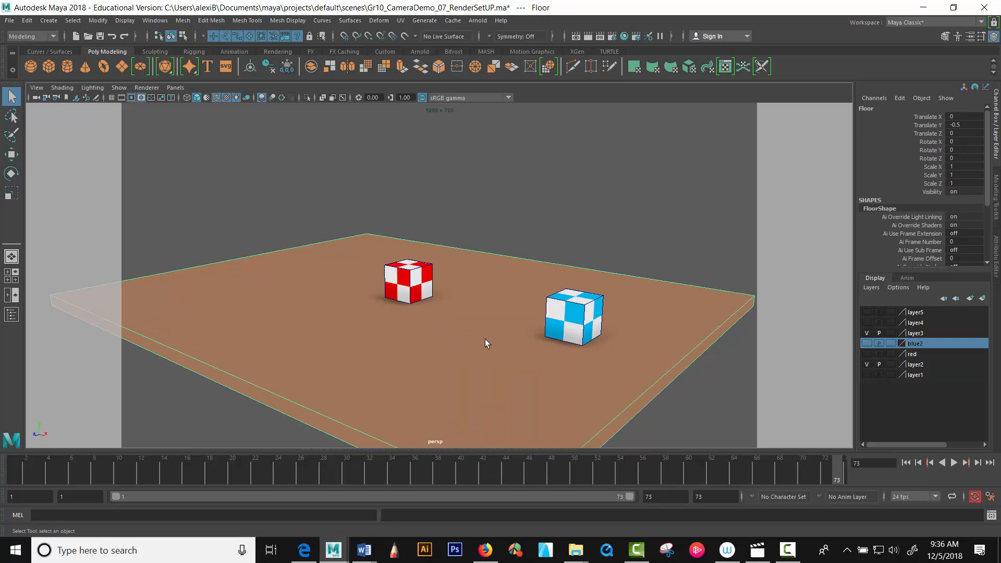
right_click(522, 473)
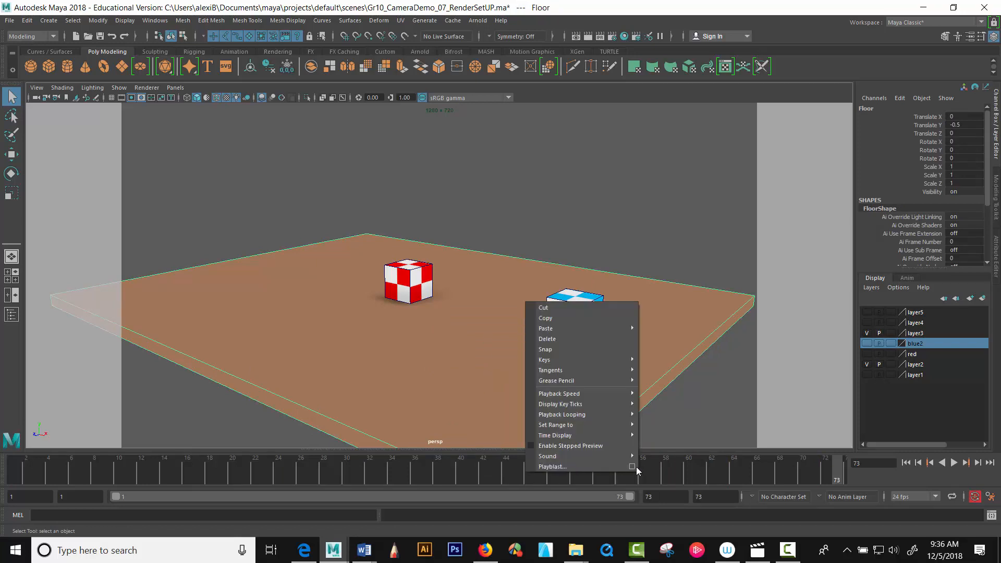
click(574, 466)
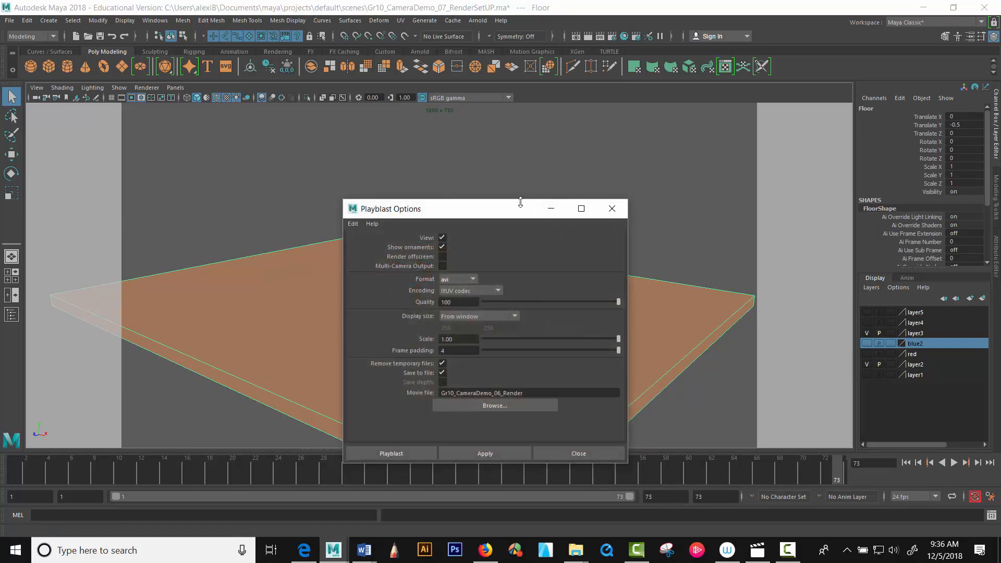
drag(521, 209, 483, 79)
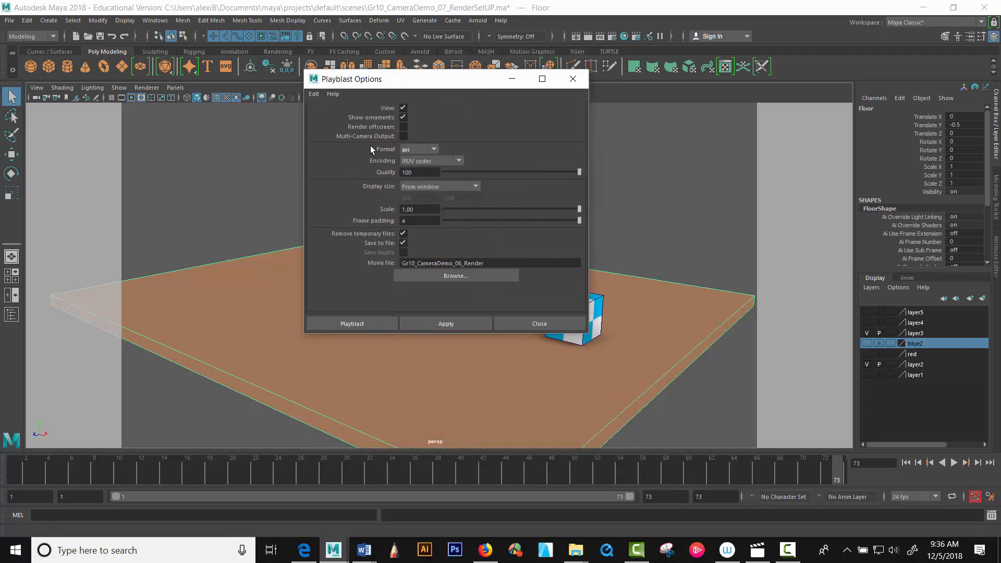
click(420, 150)
click(449, 186)
click(447, 186)
click(446, 186)
click(433, 210)
drag(380, 83, 421, 95)
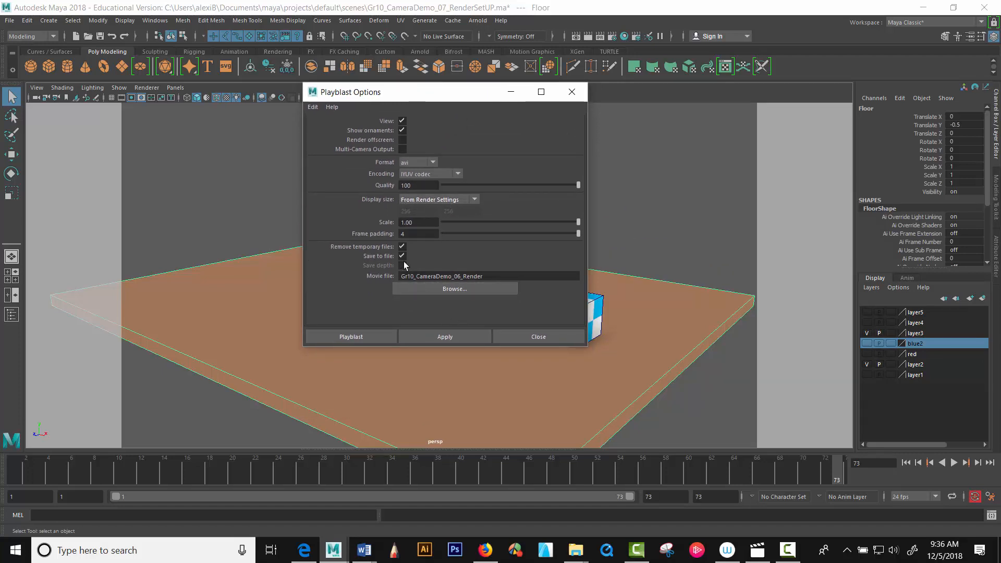
Look through the movies folder where the playblast file is saved, and close the Playblast options.
click(455, 290)
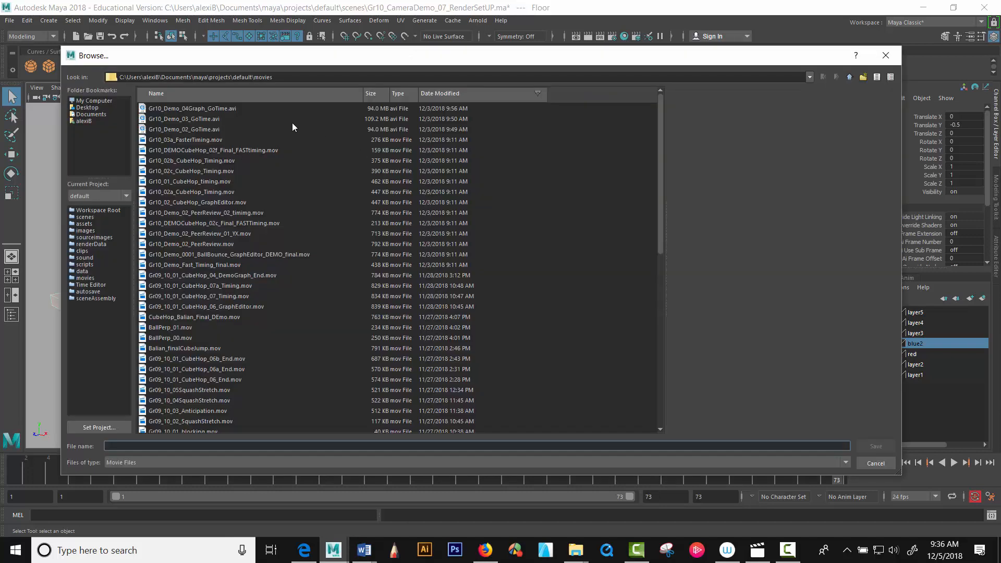
click(885, 55)
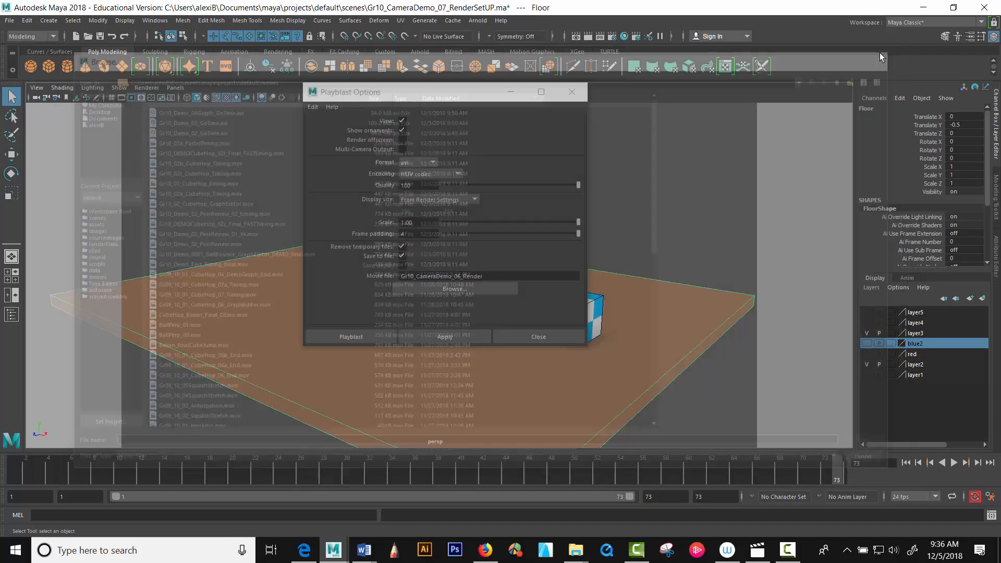
click(541, 336)
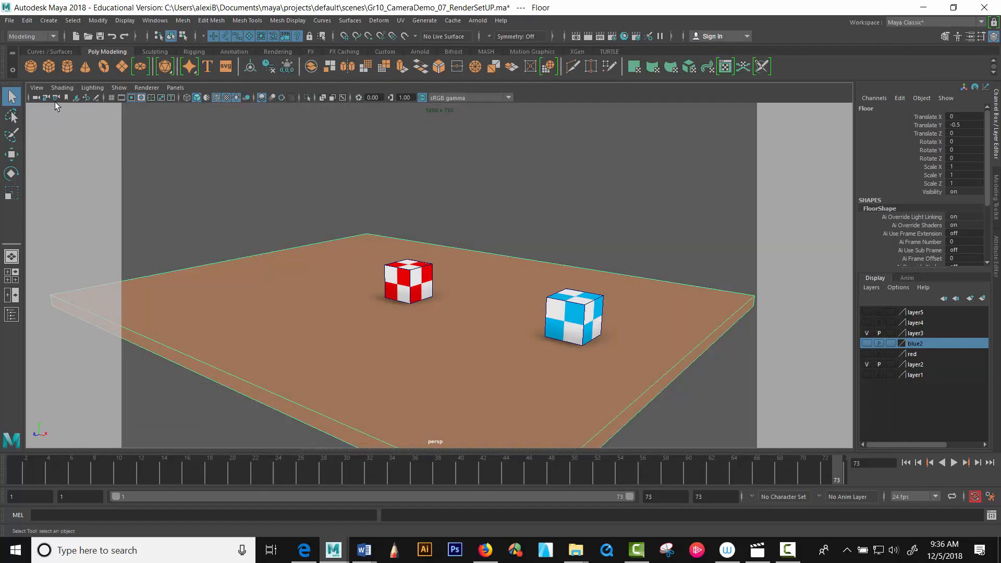
Hide the resolution gate in the perspective view and create a new standard camera.
click(130, 97)
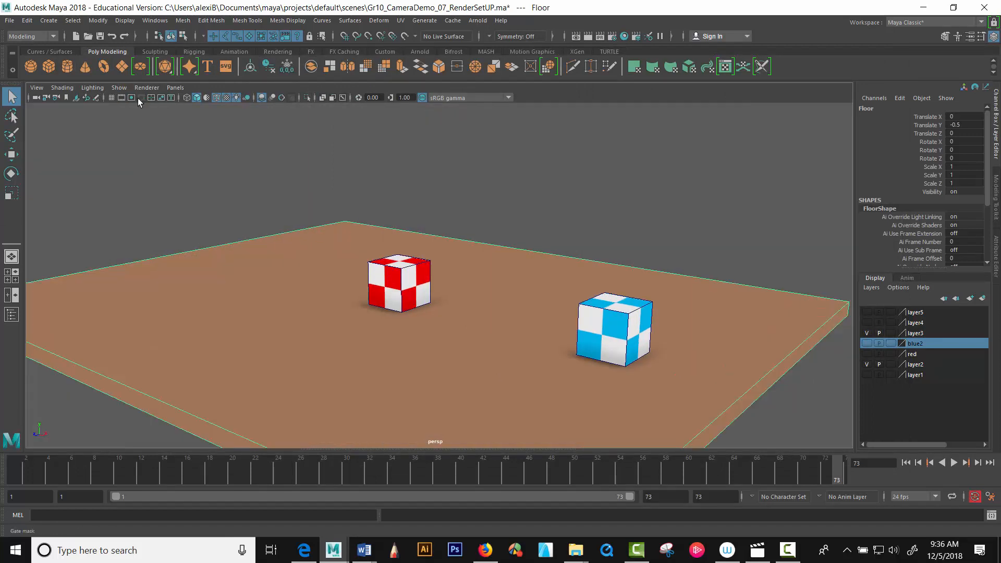
click(55, 22)
mouse_move(83, 89)
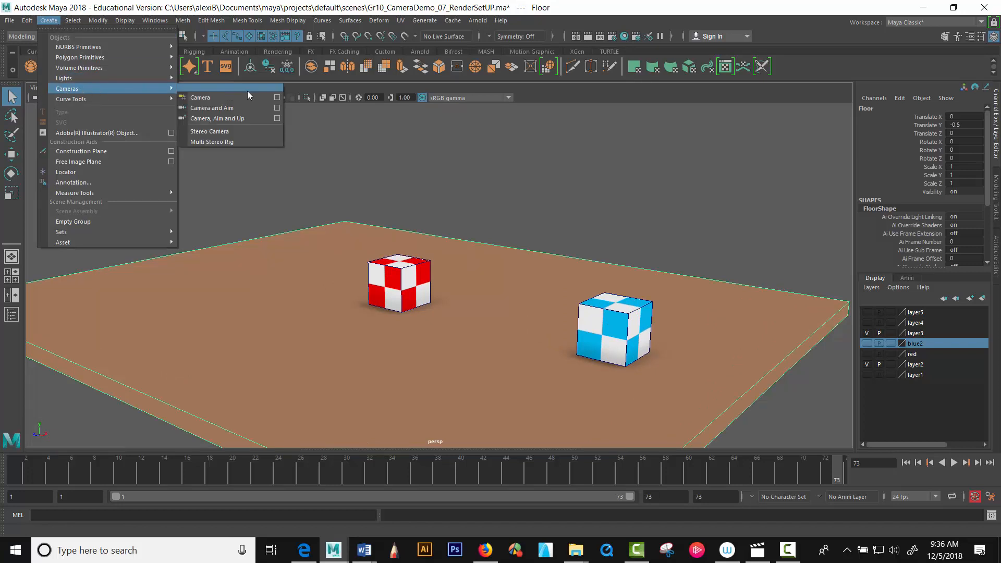
click(218, 98)
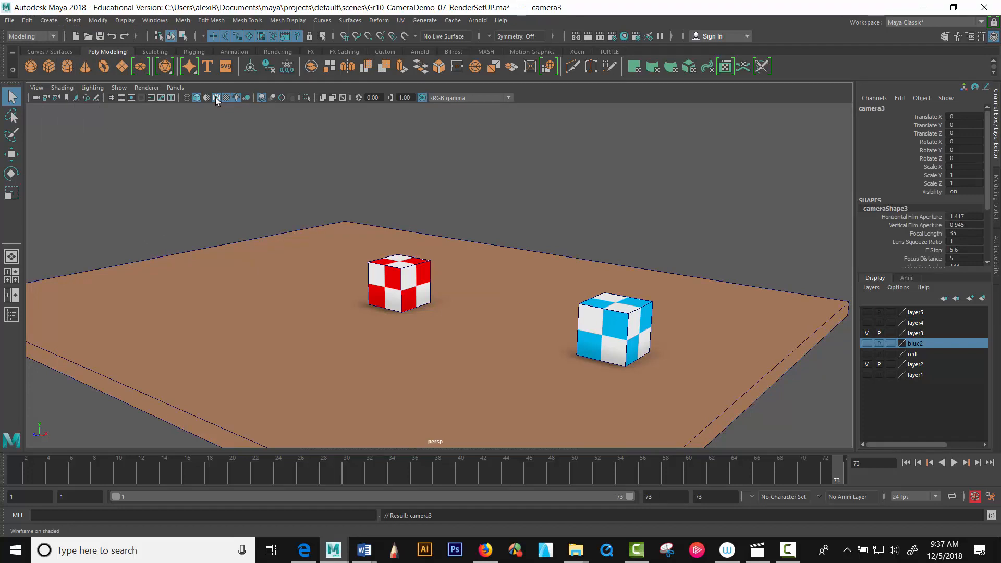
Show all object types in the viewport and rename the new camera CamShot.
click(175, 88)
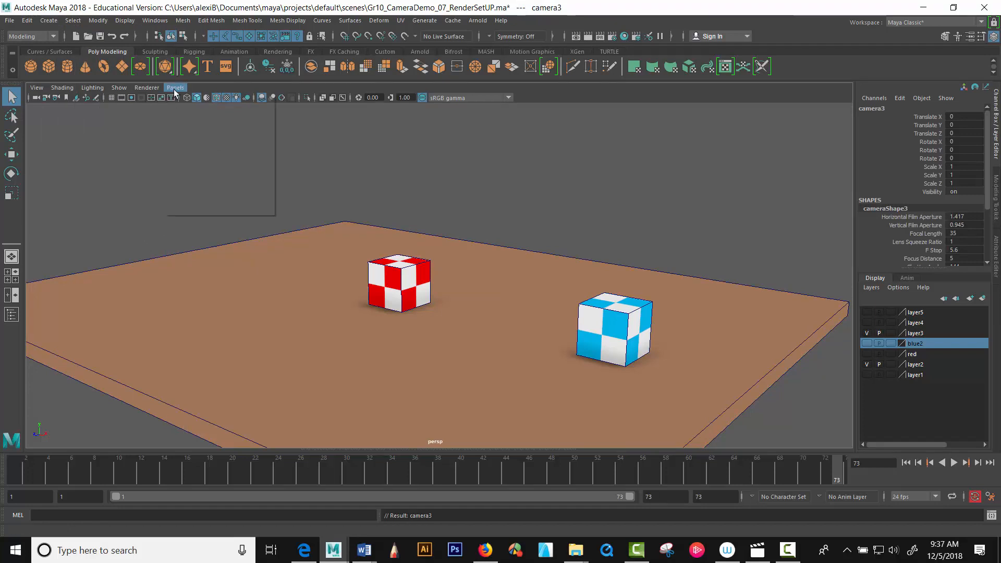
mouse_move(120, 90)
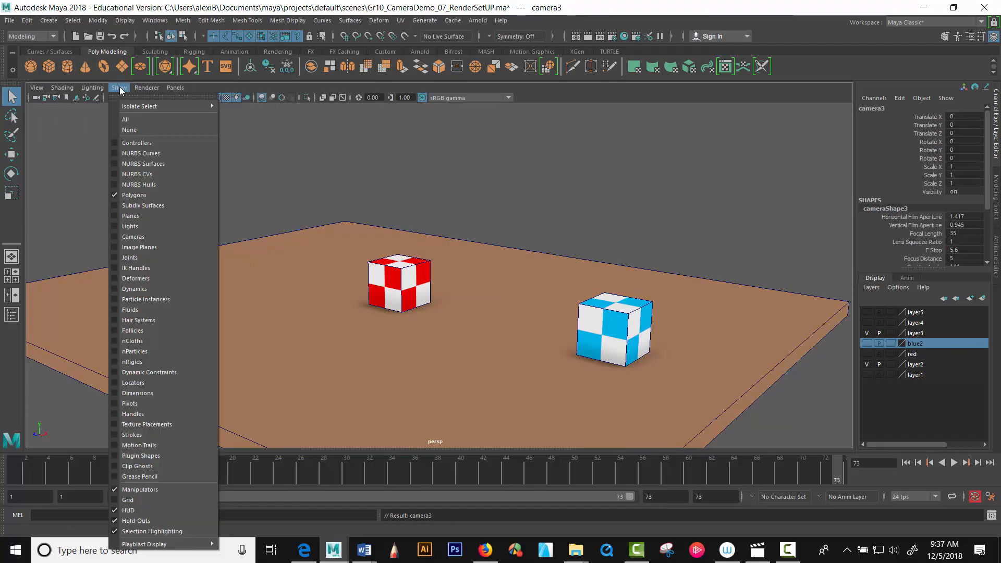
click(125, 119)
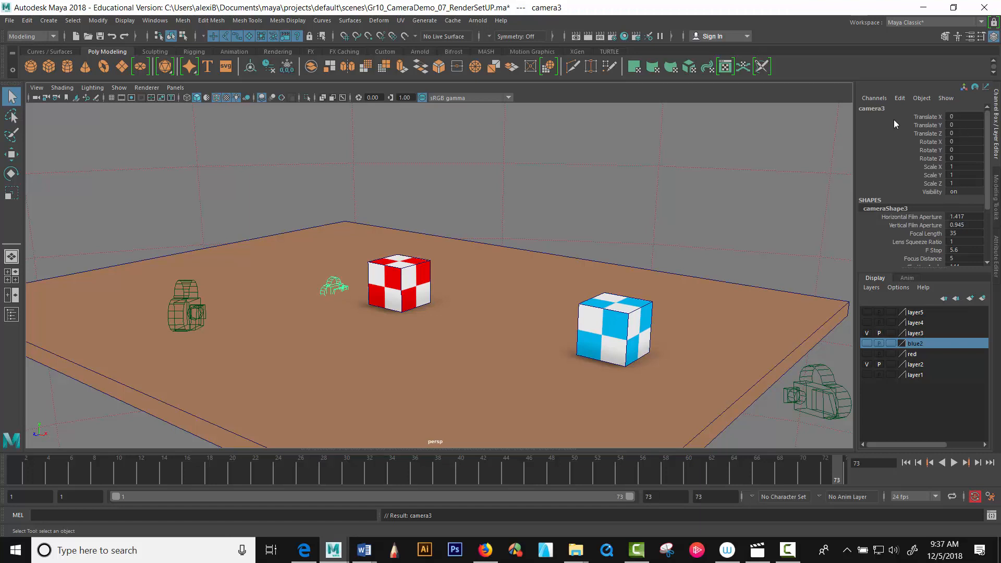
double_click(884, 108)
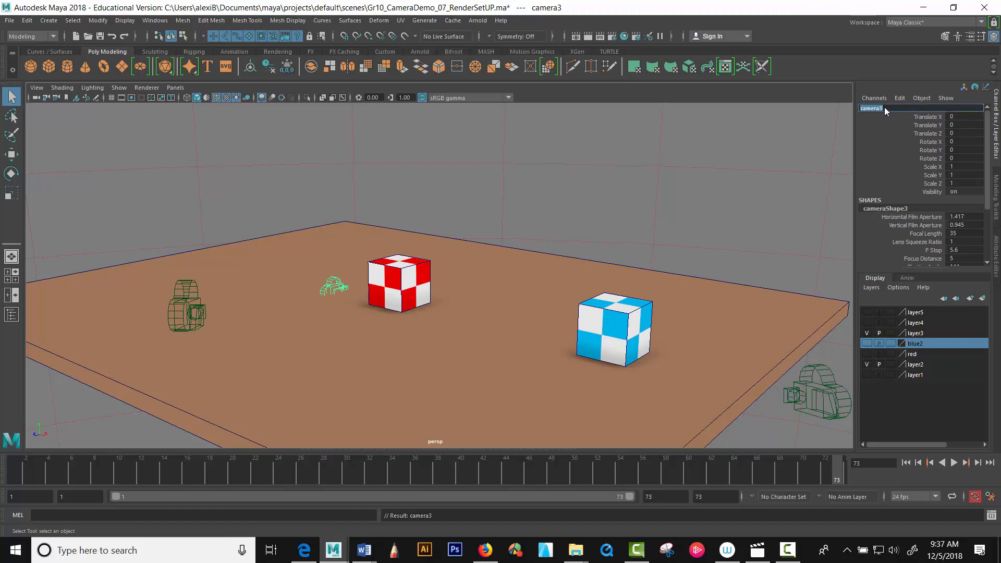
text(CamShot)
Look through CamShot and frame the whole floor with both cubes from a raised three-quarter angle.
click(176, 88)
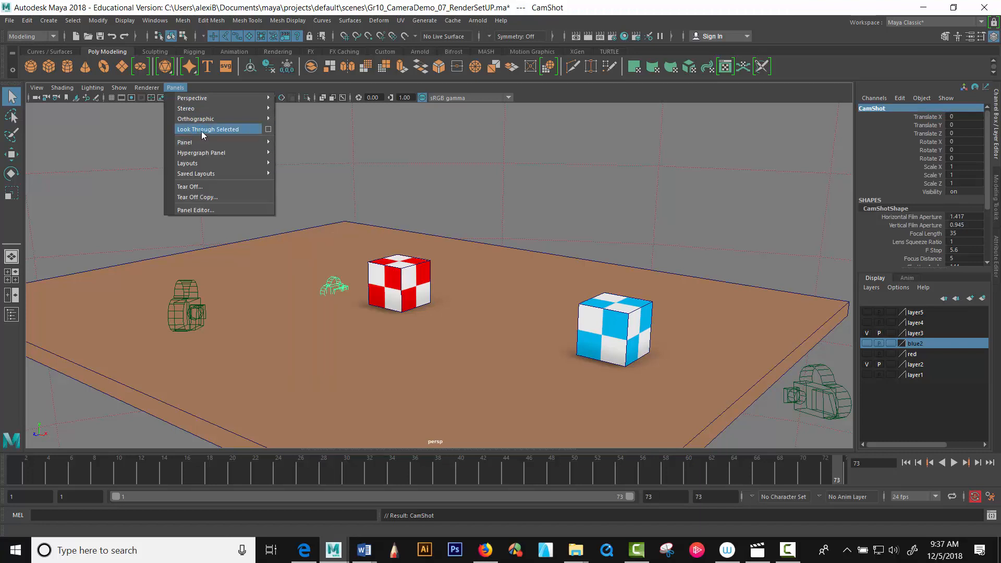
click(240, 129)
scroll(434, 281, up, 5)
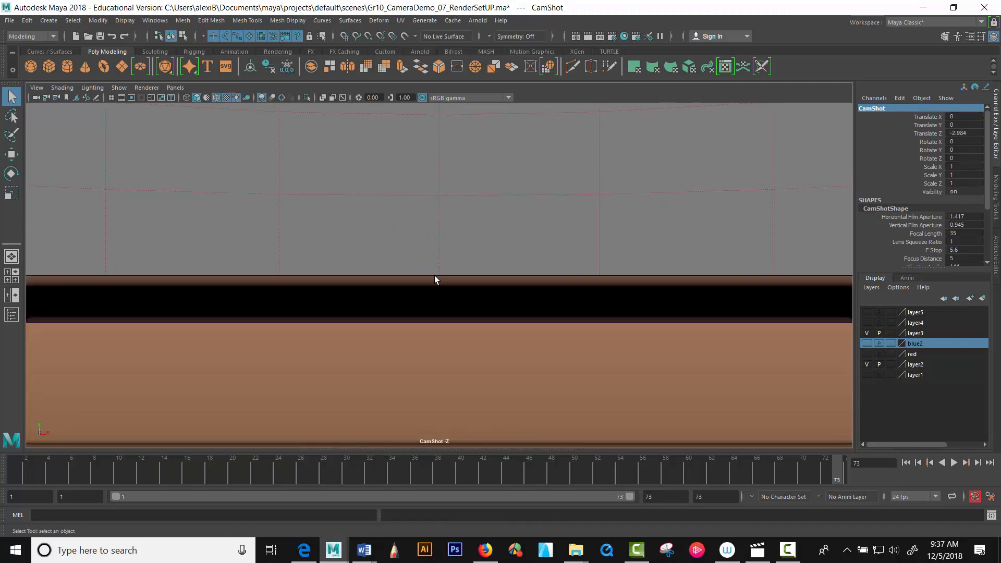
scroll(461, 290, up, 10)
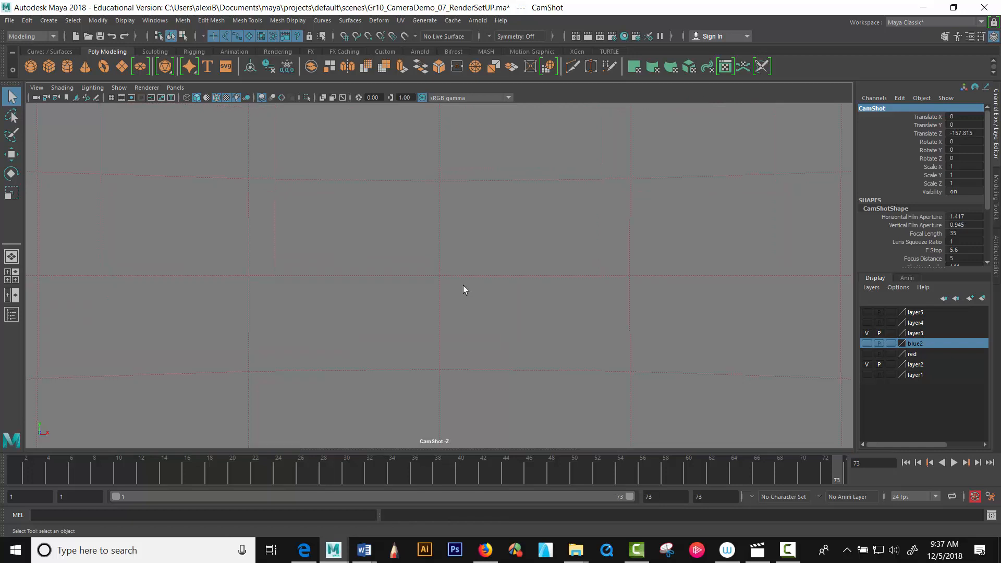
alt+middle_drag(332, 324, 317, 316)
scroll(358, 280, up, 6)
scroll(364, 252, down, 15)
alt+drag(361, 256, 326, 346)
scroll(402, 308, down, 10)
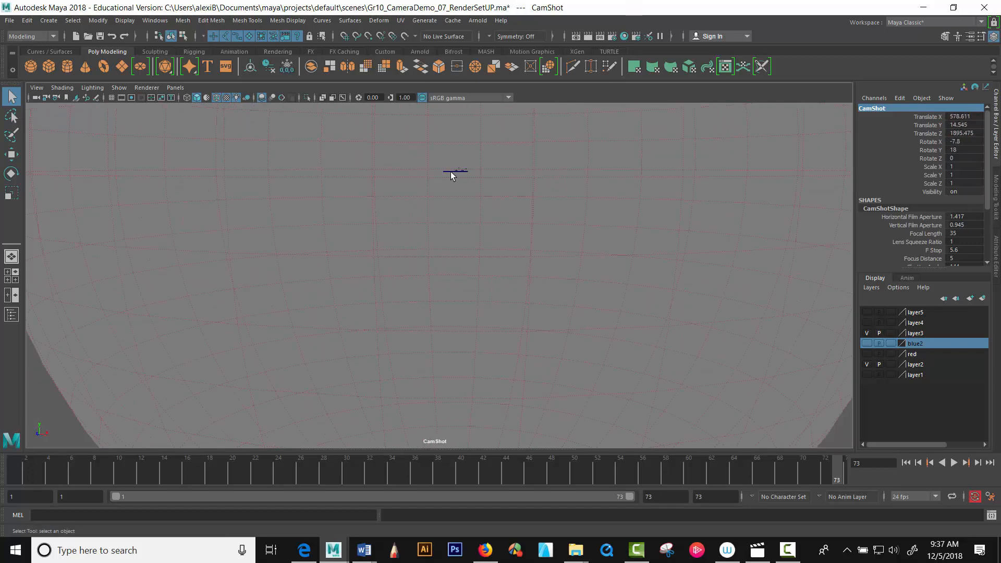
click(451, 171)
key(f)
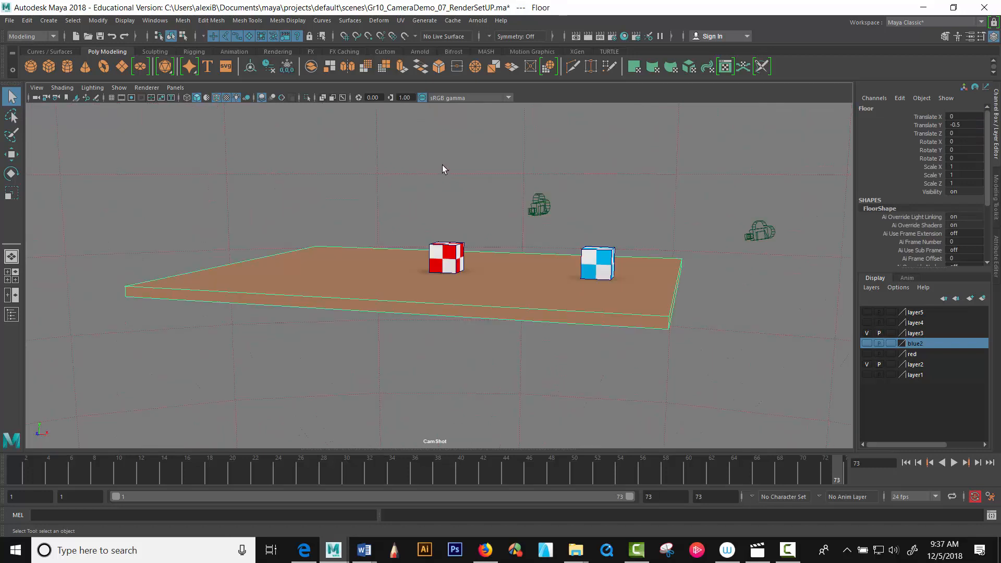
alt+drag(442, 169, 627, 181)
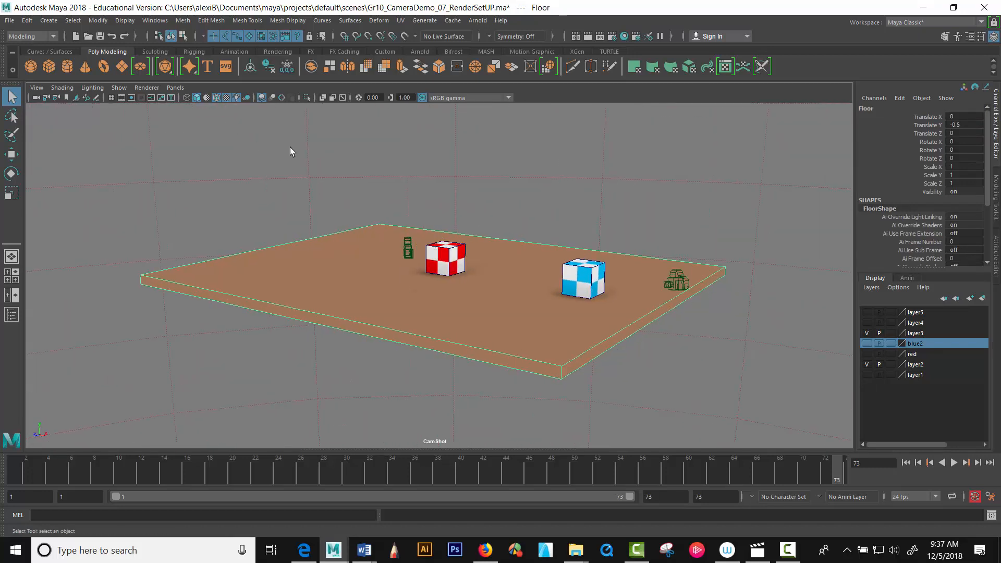
Choose CamShot as the viewport's perspective camera and select that camera.
click(181, 90)
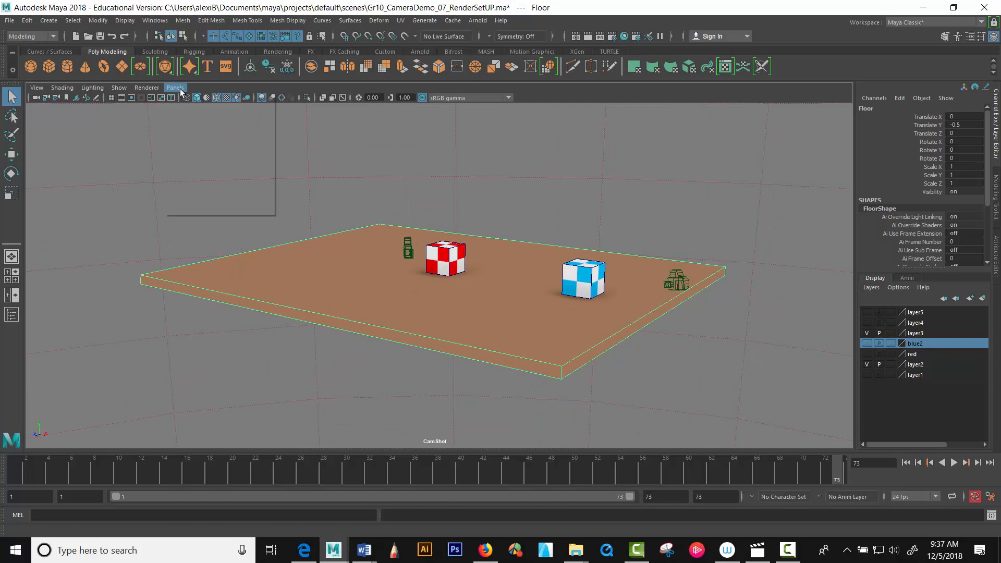
mouse_move(191, 99)
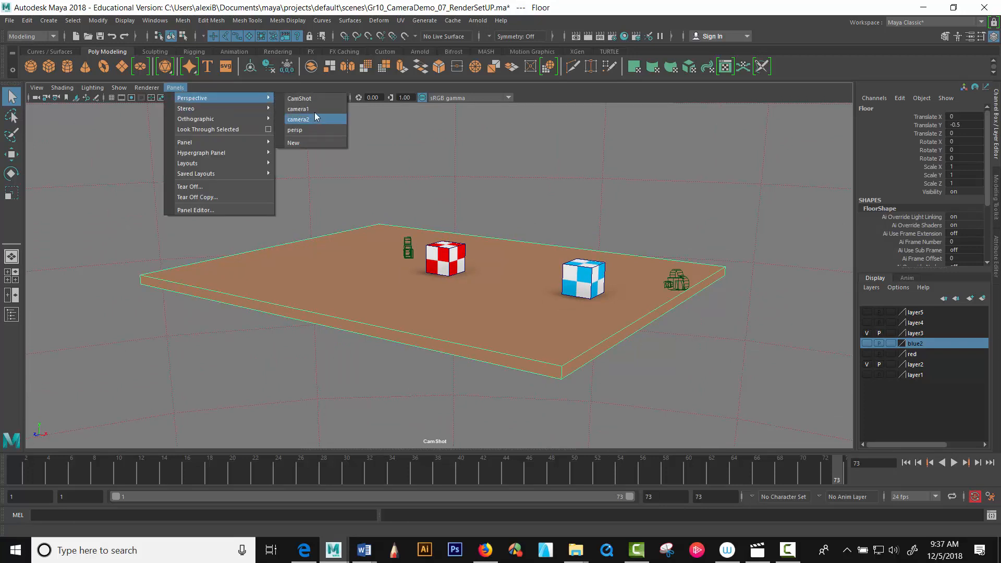
click(303, 99)
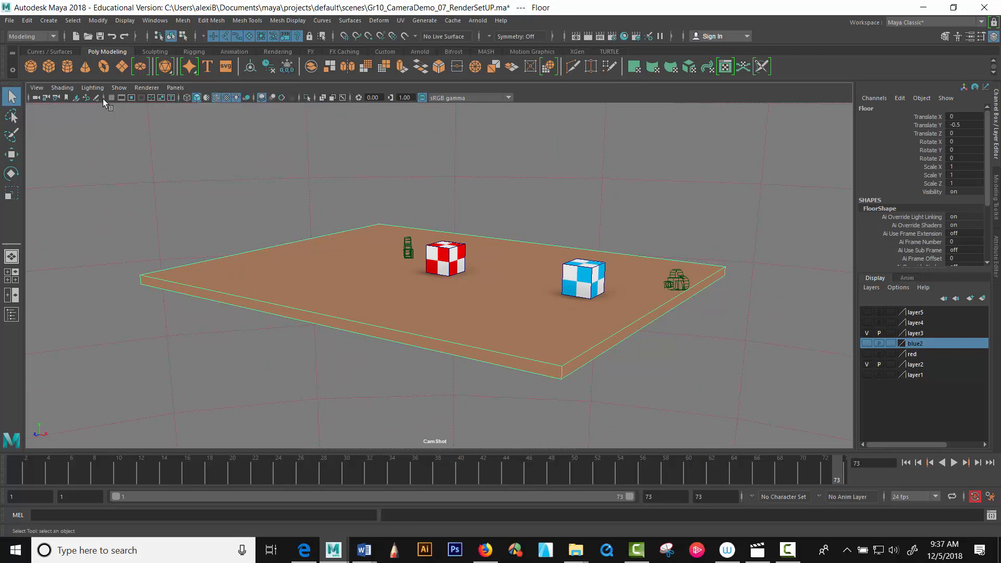
click(35, 98)
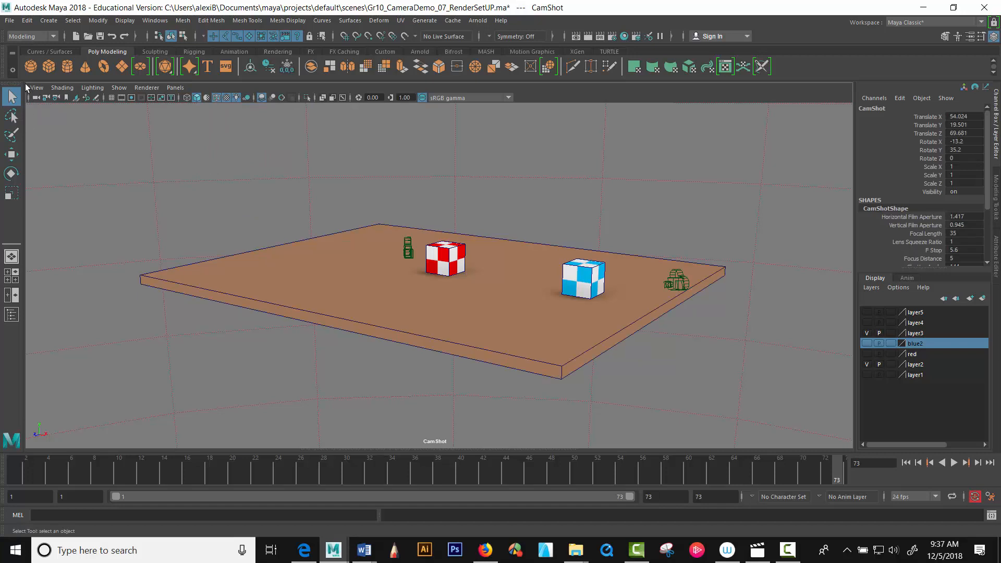
click(176, 88)
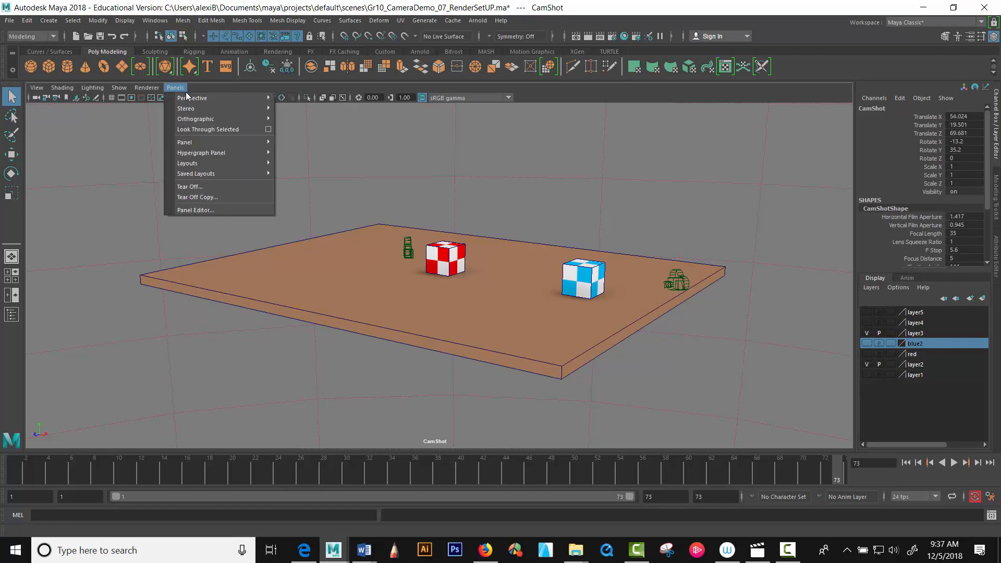
mouse_move(191, 98)
click(36, 99)
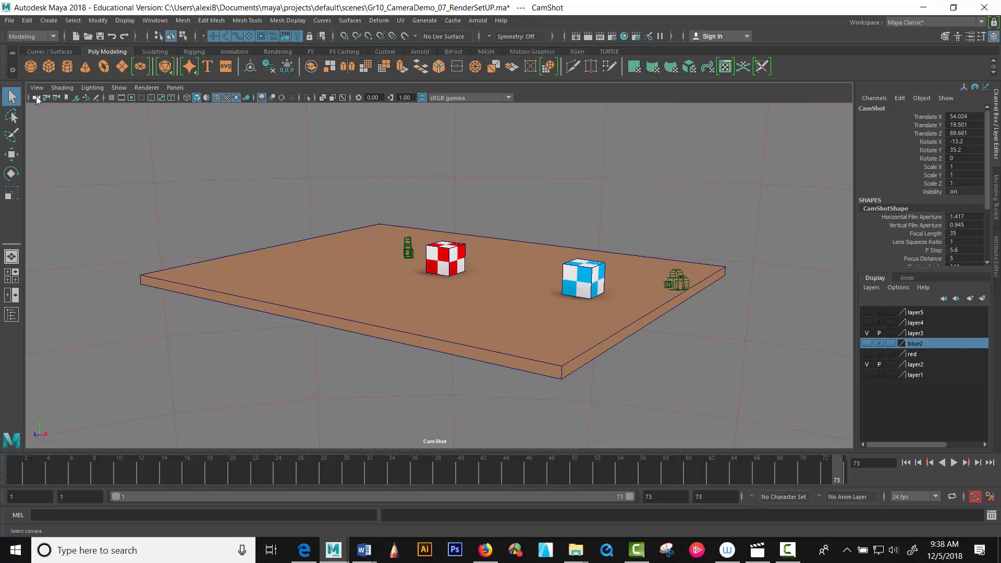
Show the resolution gate and compose CamShot's opening view at frame 1 with both cubes inside the gate.
scroll(617, 260, up, 2)
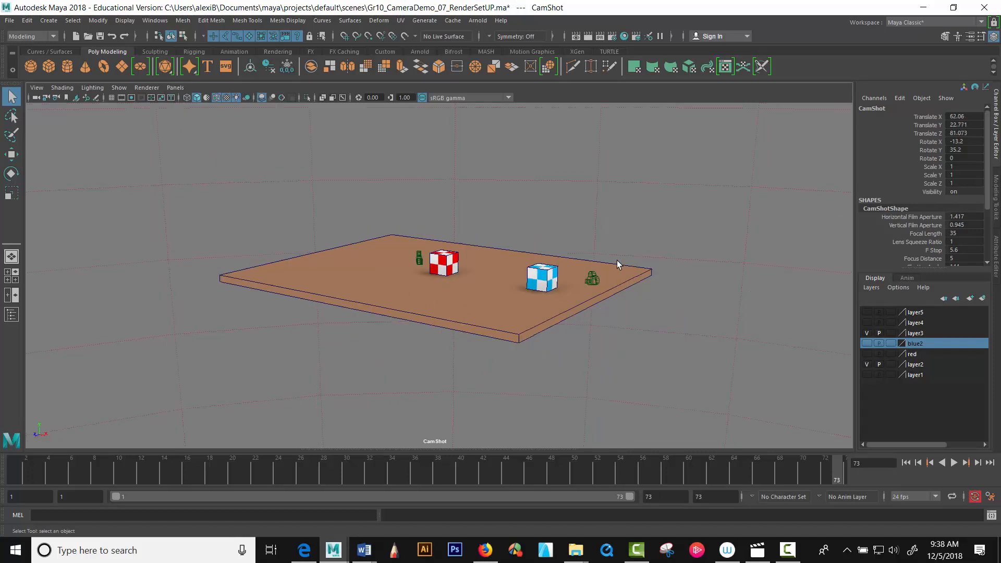
click(132, 100)
scroll(464, 271, up, 4)
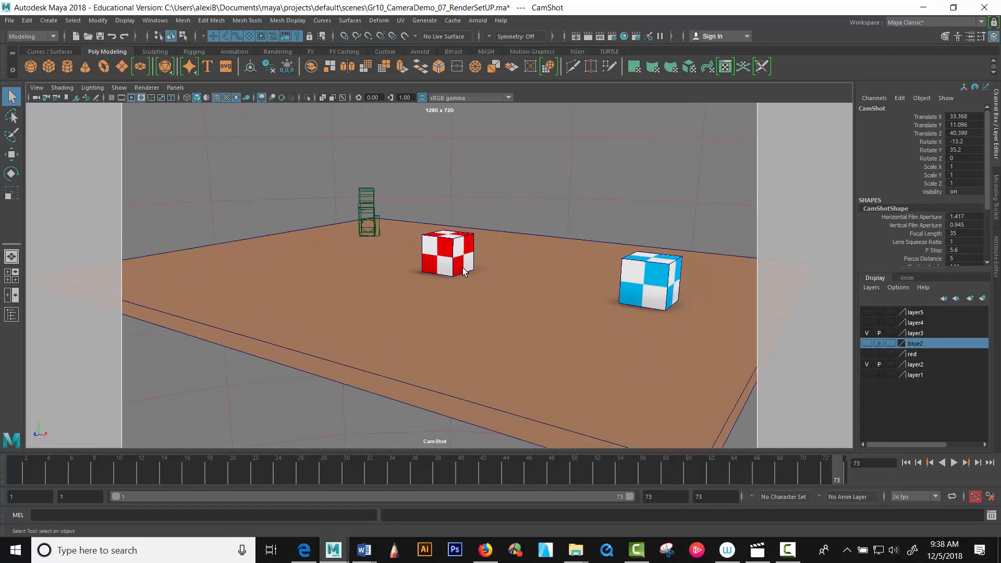
drag(242, 476, 18, 478)
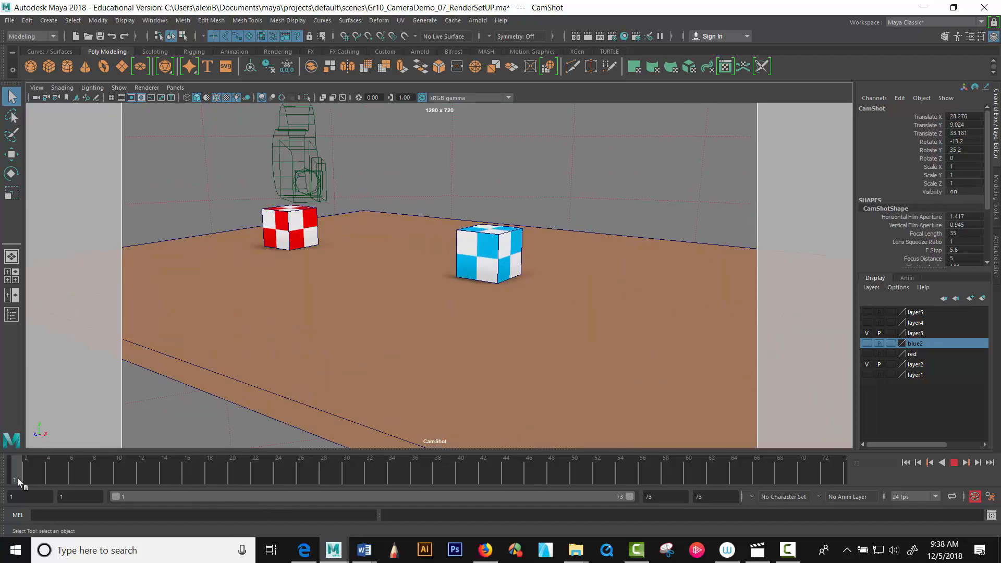
alt+middle_drag(365, 318, 327, 342)
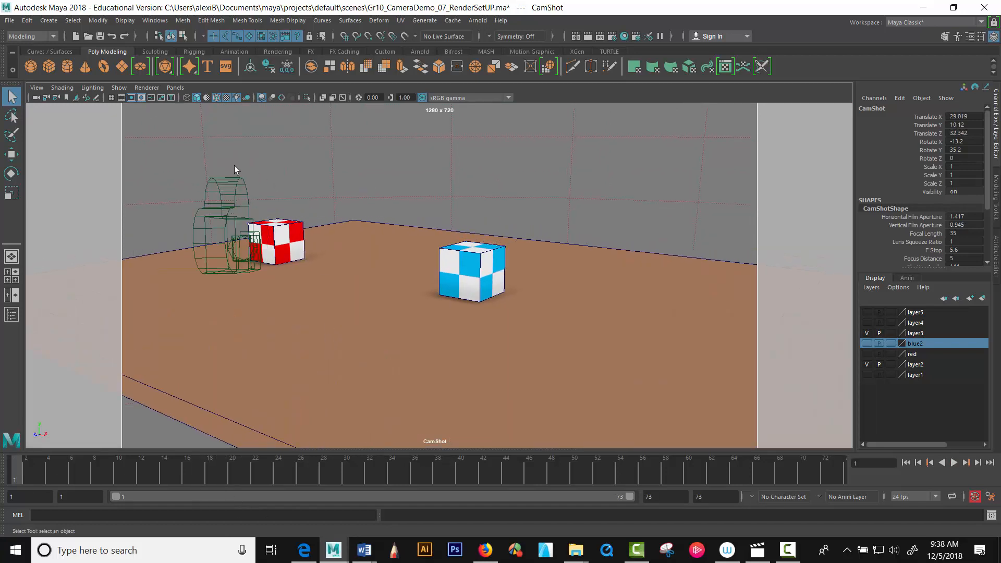
Put camera1, which stands in front of the red cube, on a new display layer and hide that layer.
click(233, 187)
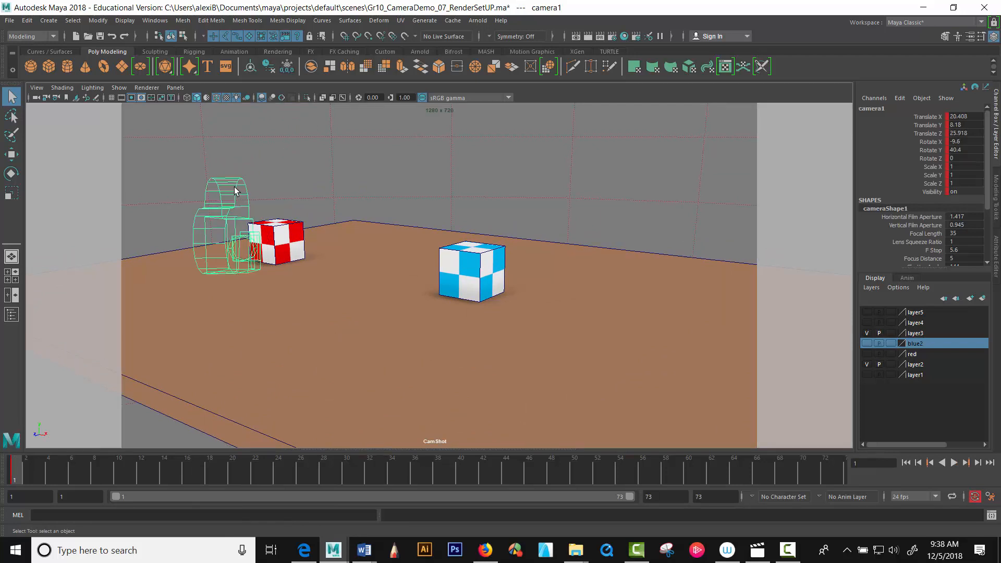
click(982, 299)
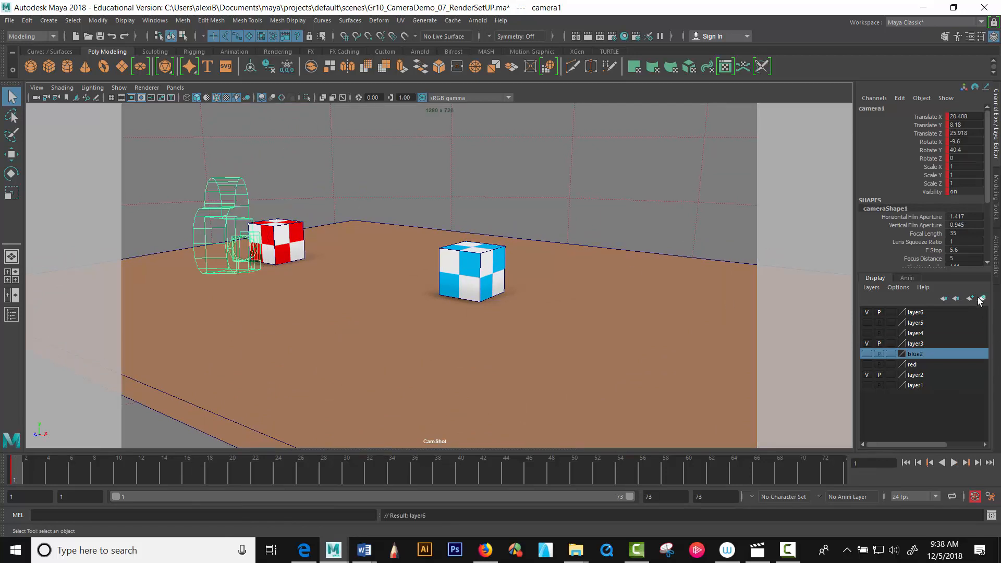
click(867, 312)
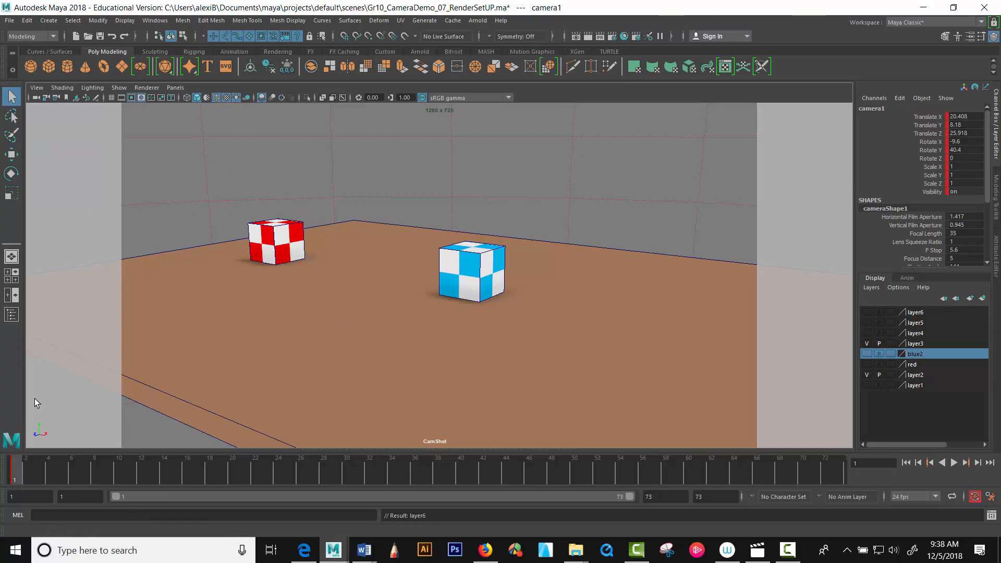
Select the CamShot camera and key all its translate, rotate and scale channels at frame 1.
click(175, 88)
mouse_move(174, 97)
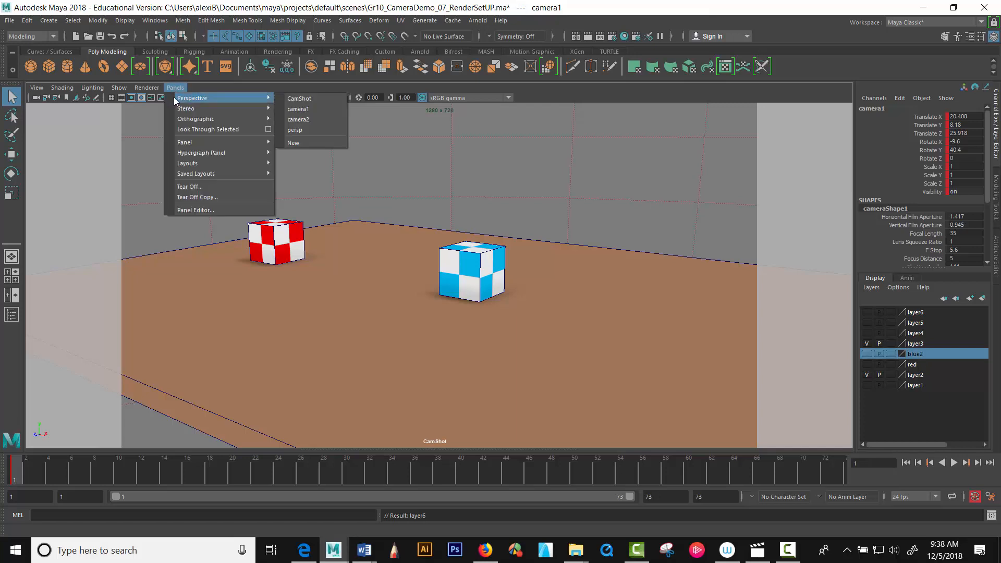
click(296, 98)
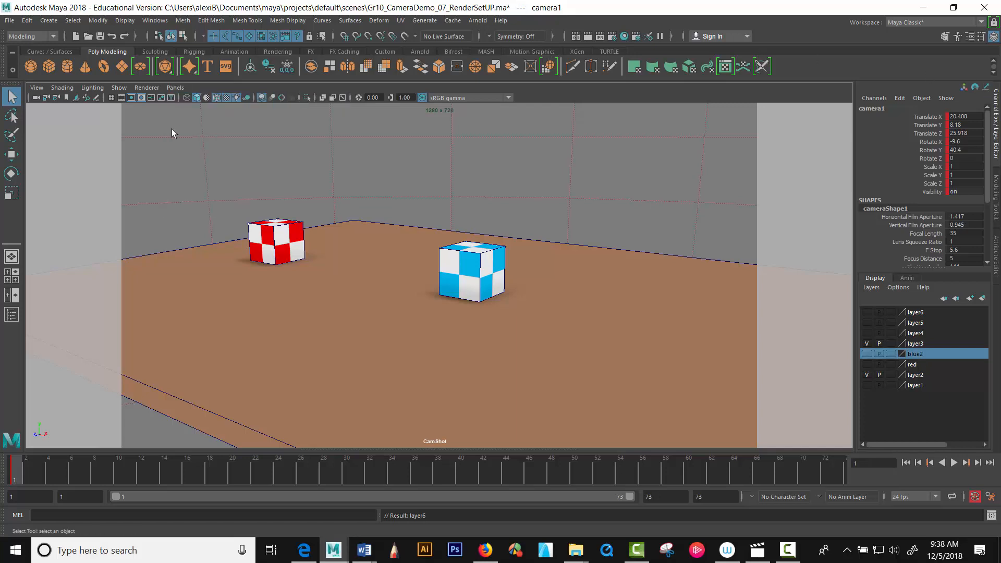
click(37, 98)
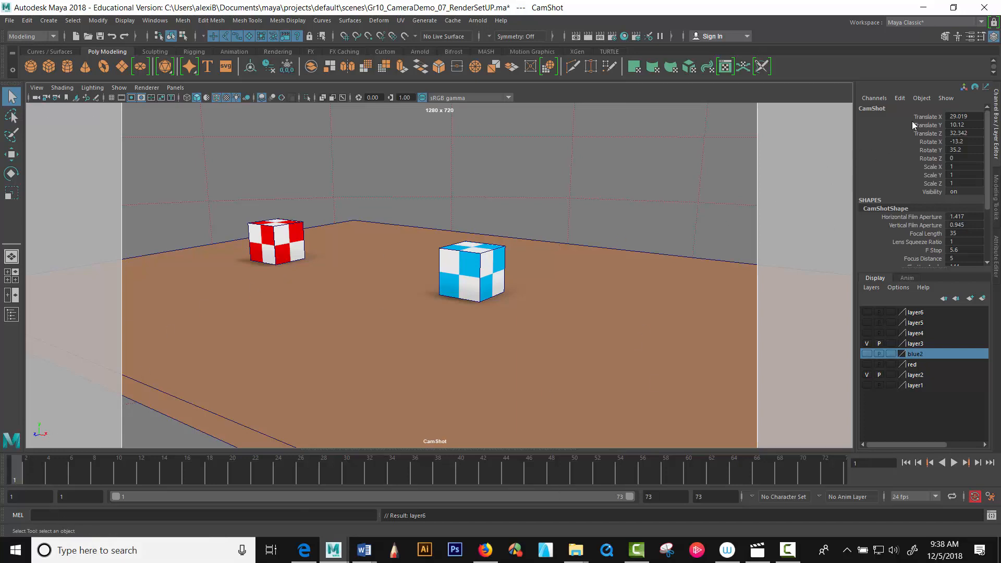
drag(909, 118, 962, 180)
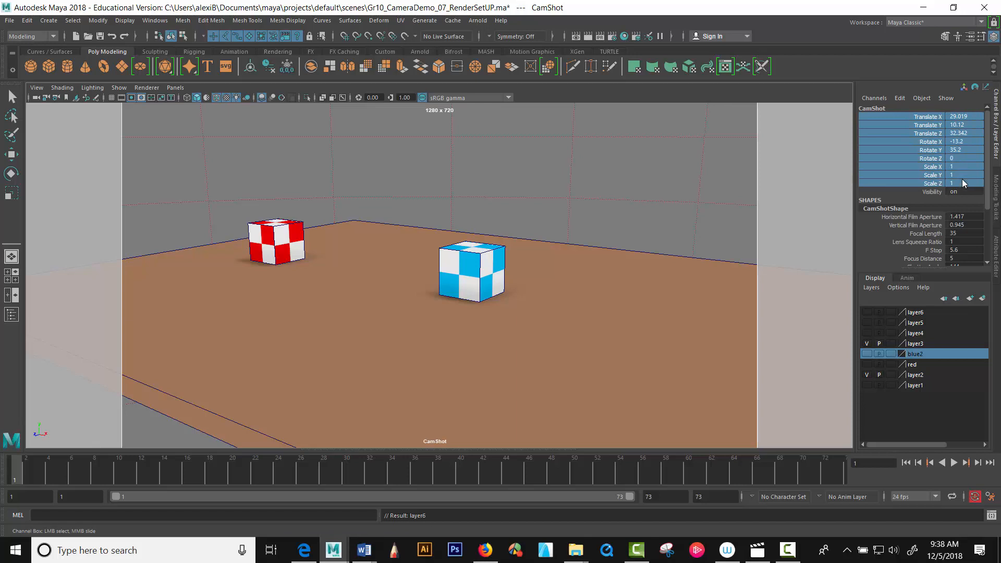
right_click(914, 118)
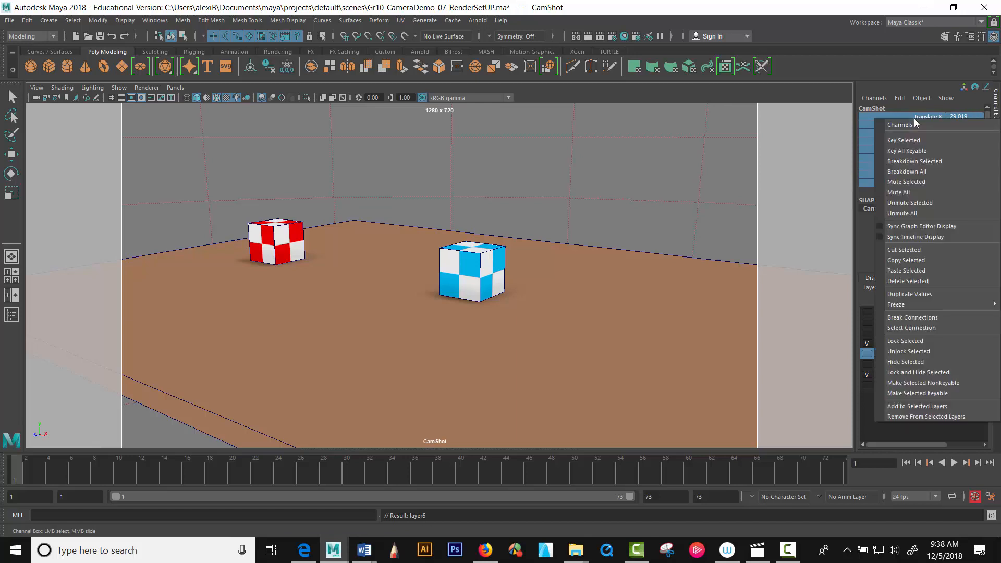
click(917, 140)
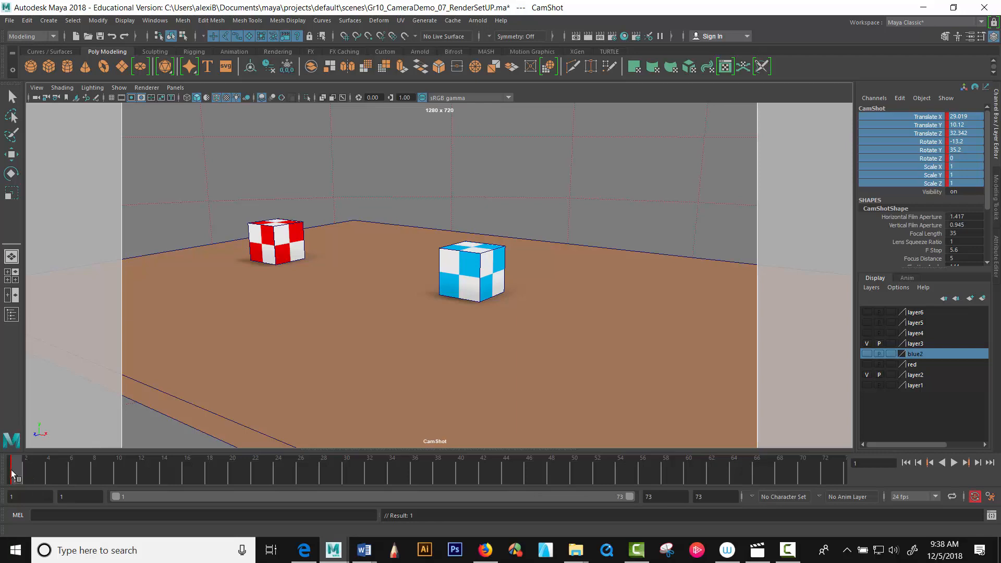
Orbit CamShot's view at frame 73 and add camera2, which appears behind the blue cube, to the hidden layer6.
drag(40, 473, 859, 505)
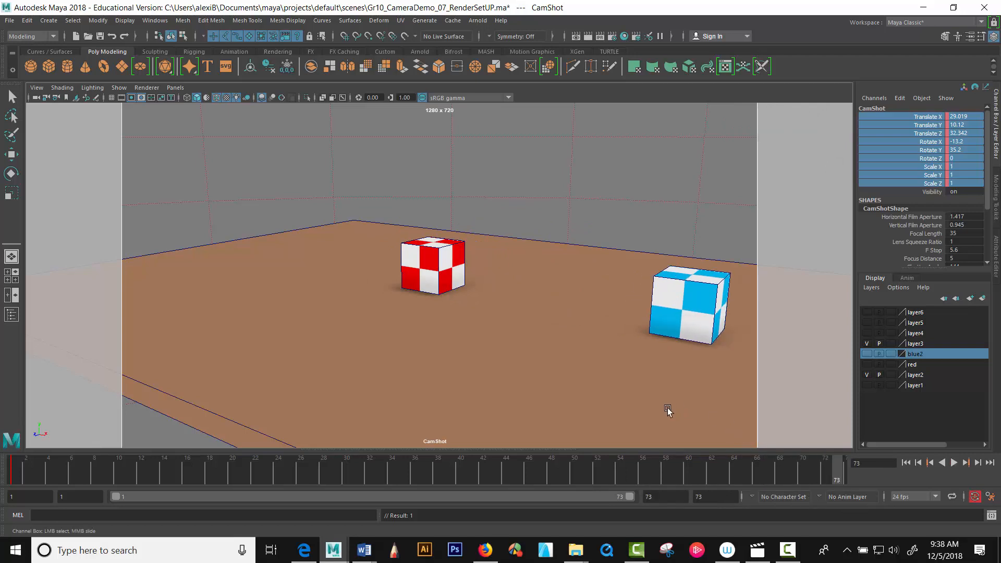
alt+drag(627, 384, 561, 373)
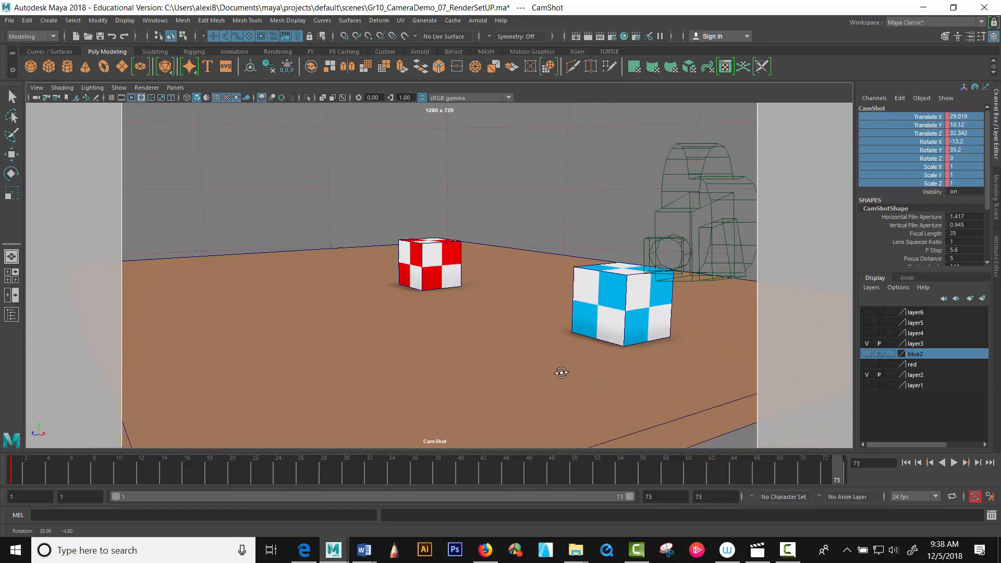
click(690, 214)
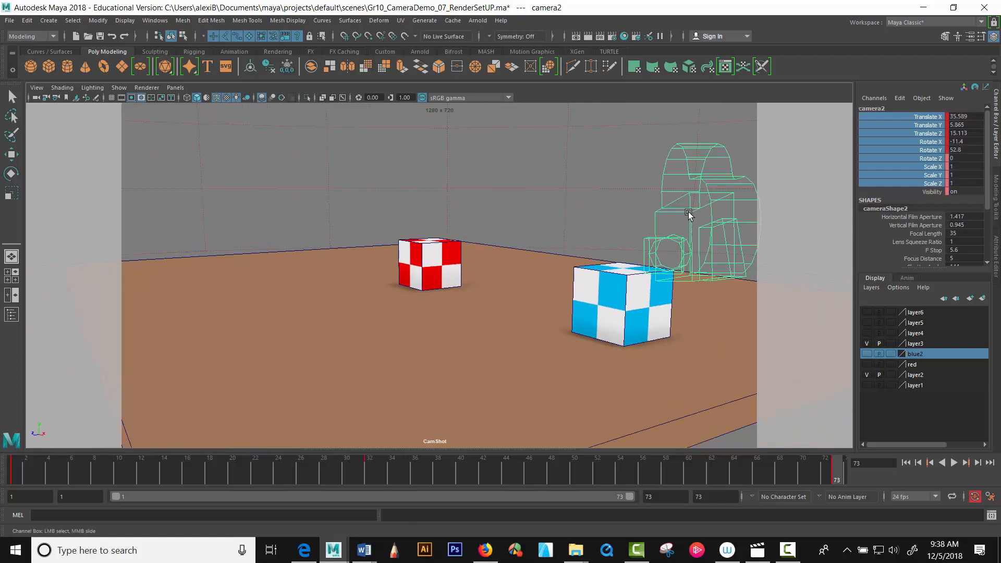
click(937, 313)
right_click(939, 311)
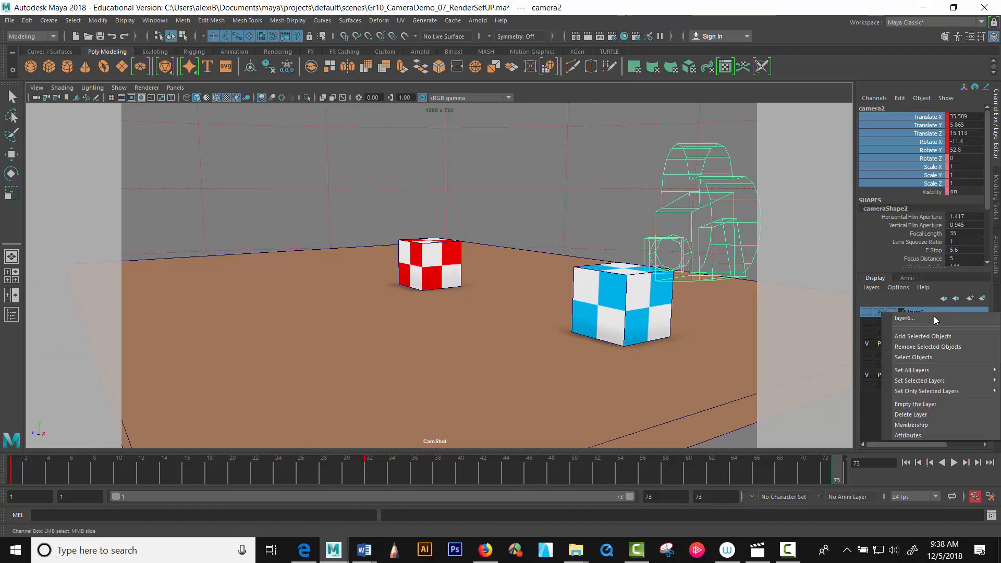
click(925, 336)
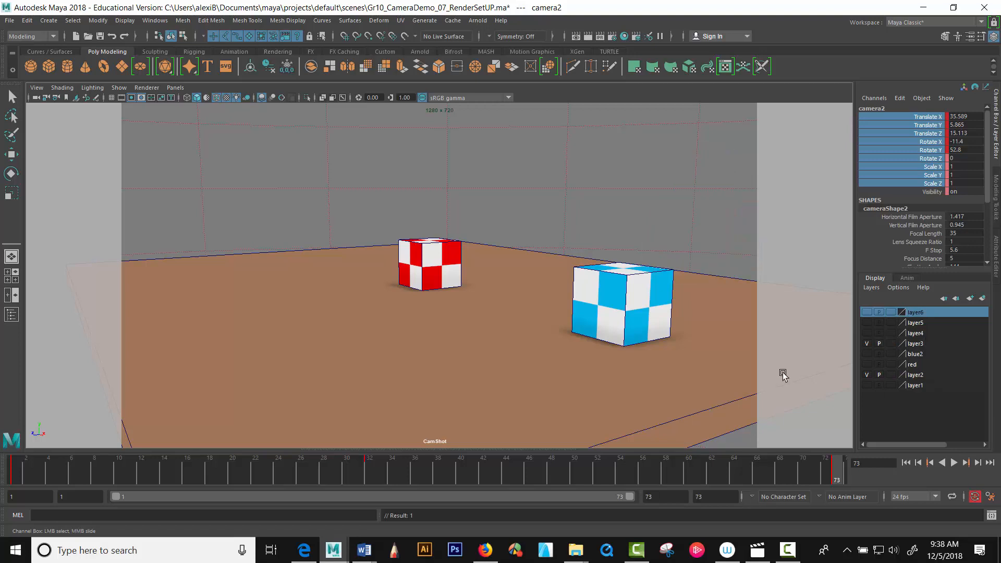
Scrub through the animation and lower CamShot's viewpoint at frame 73, keeping both cubes inside the gate.
click(549, 472)
drag(482, 473, 847, 465)
alt+drag(615, 364, 616, 73)
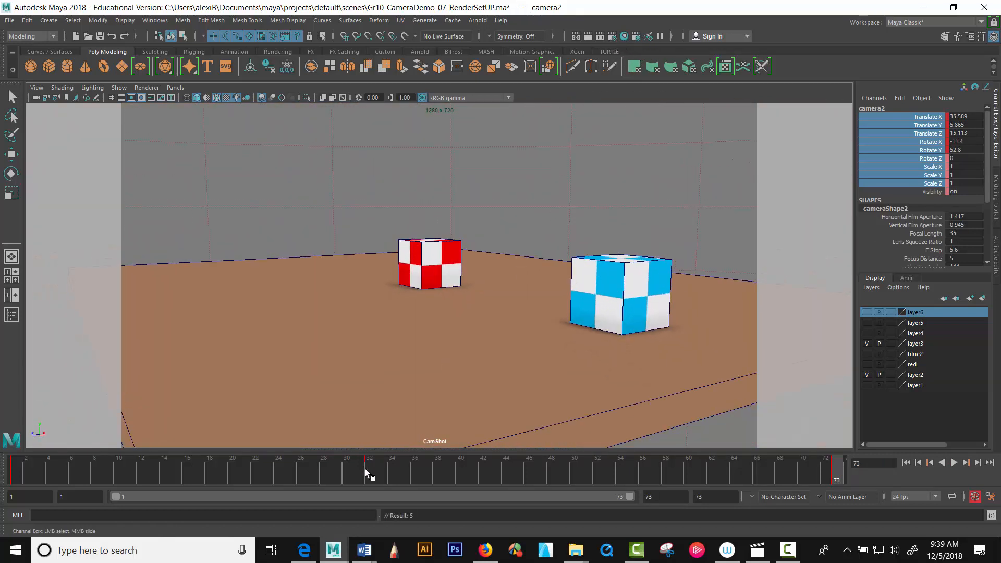
Delete camera2's keyframes at frames 73 and 32.
drag(369, 472, 841, 476)
right_click(838, 462)
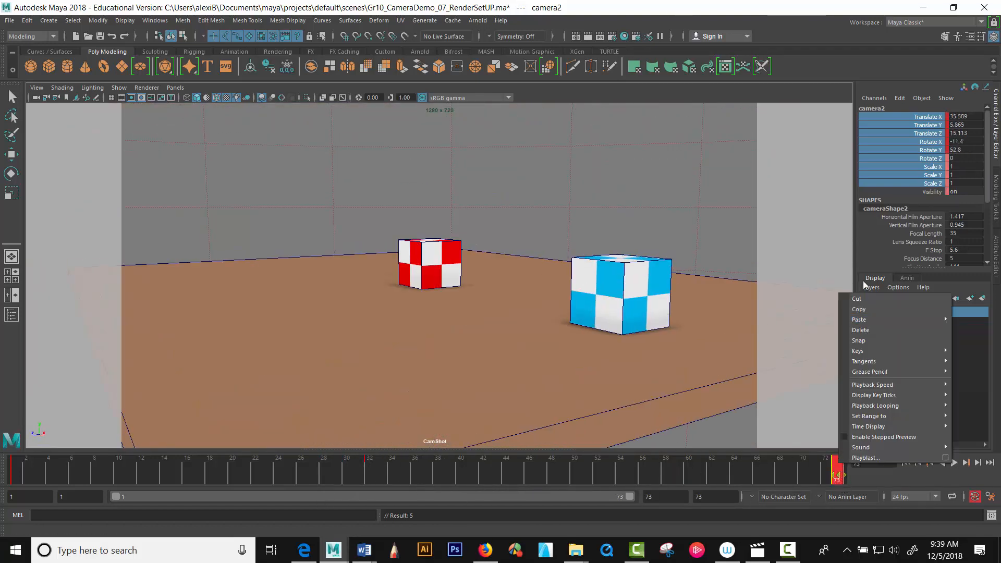
click(860, 326)
click(367, 470)
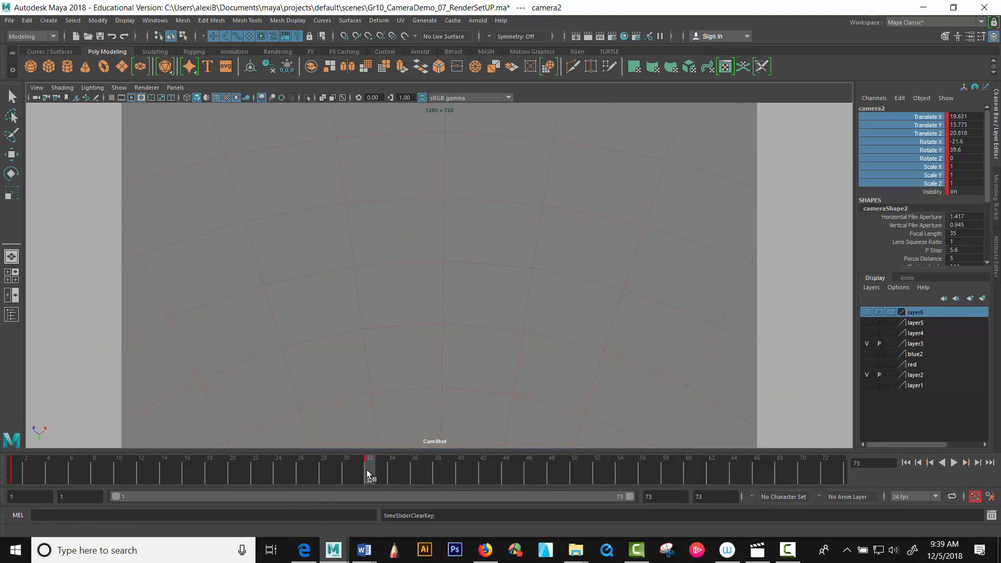
shift+click(367, 470)
right_click(364, 469)
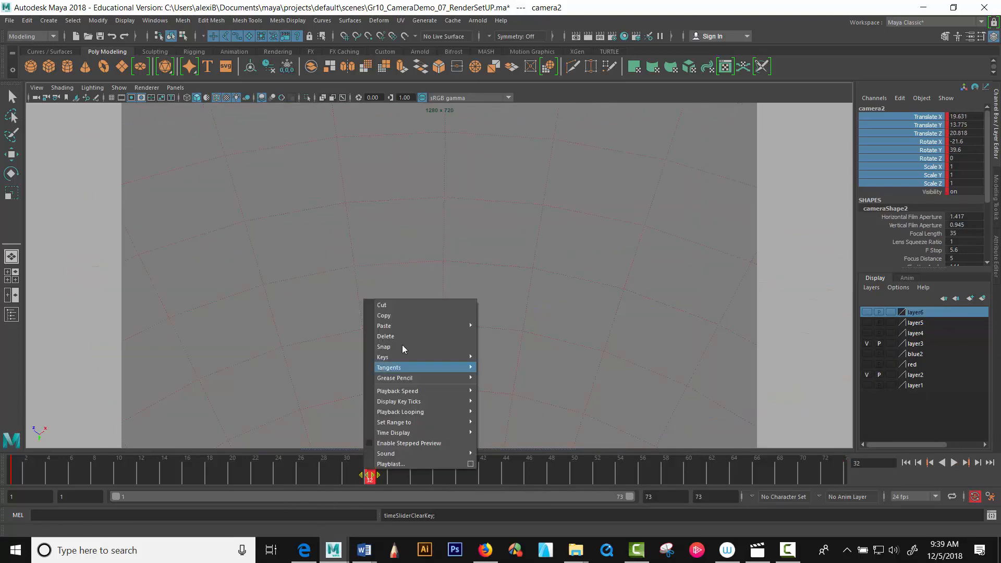
click(402, 337)
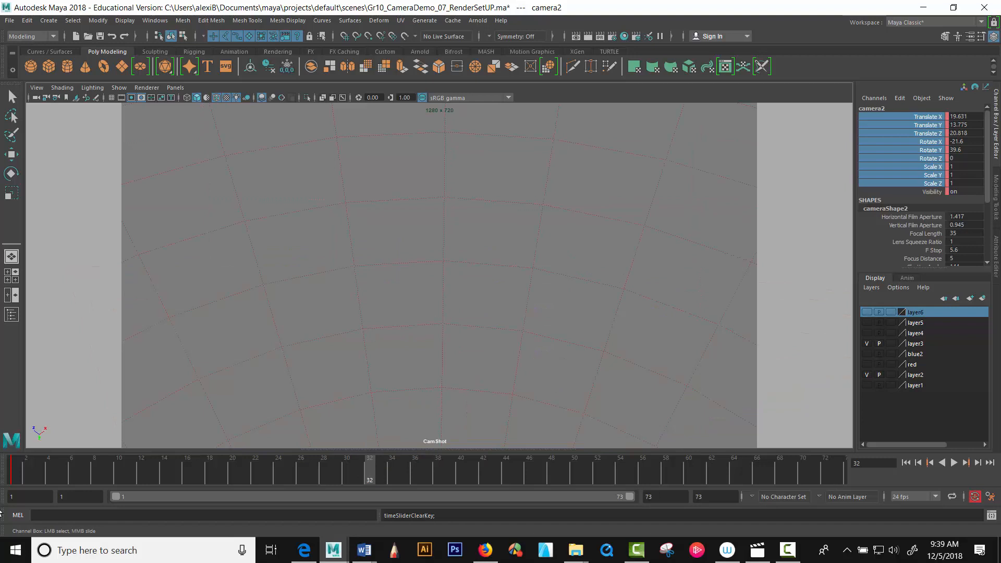
Play the animation from frame 1 to check the camera move, and return to frame 1.
click(16, 471)
key(alt+v)
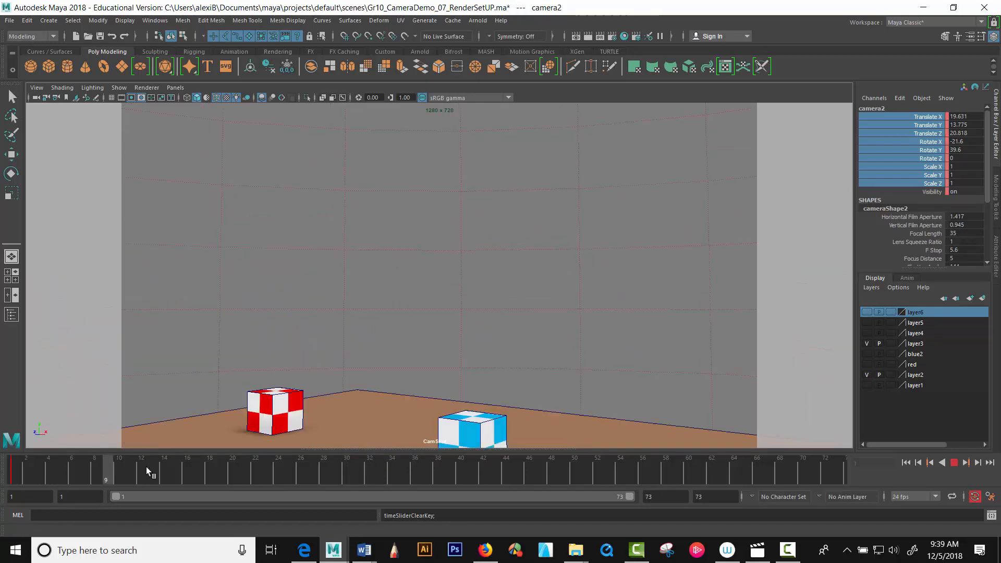
click(9, 466)
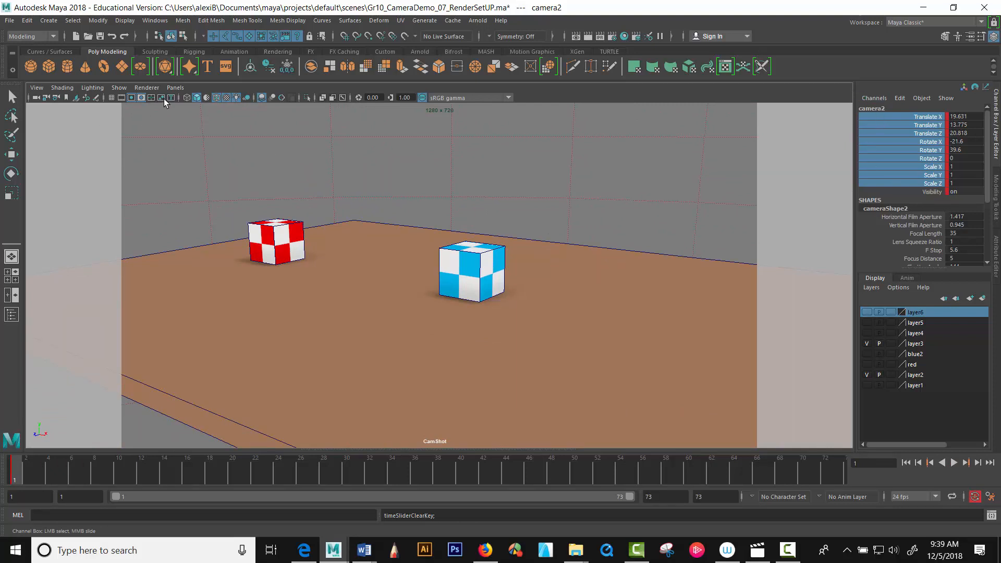
Select the CamShot camera and delete its keyframe at frame 73.
click(175, 87)
mouse_move(193, 102)
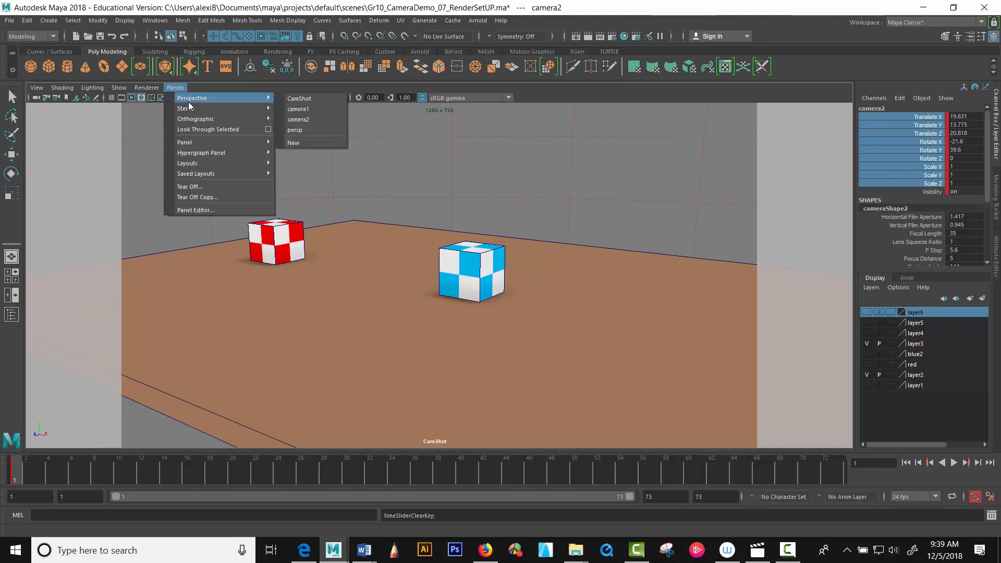
click(308, 103)
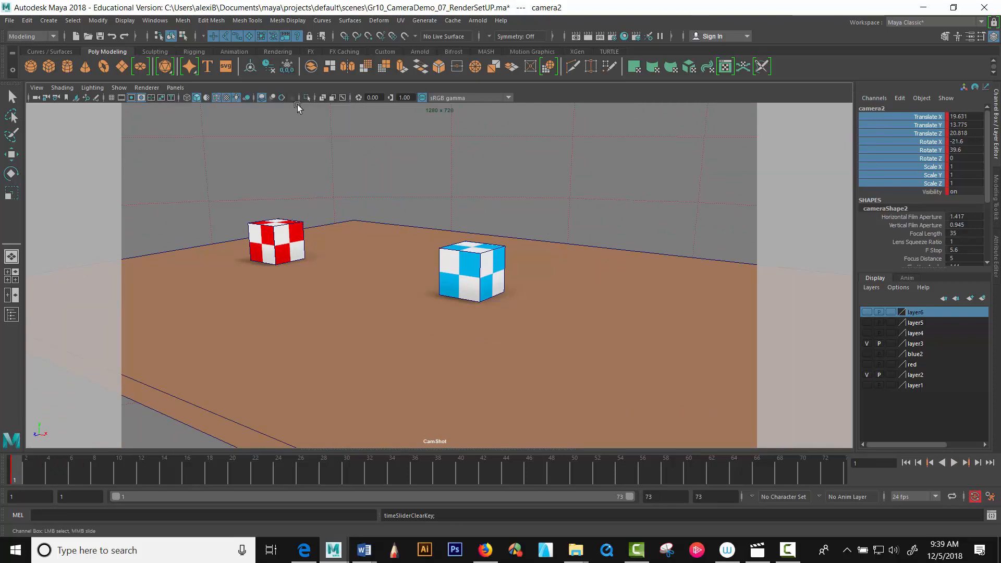
click(36, 99)
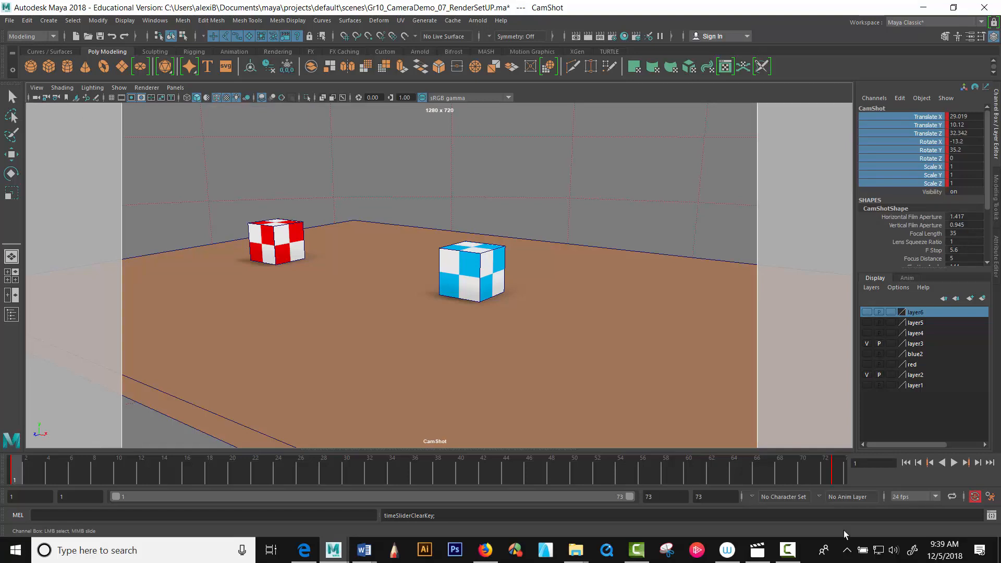
click(836, 476)
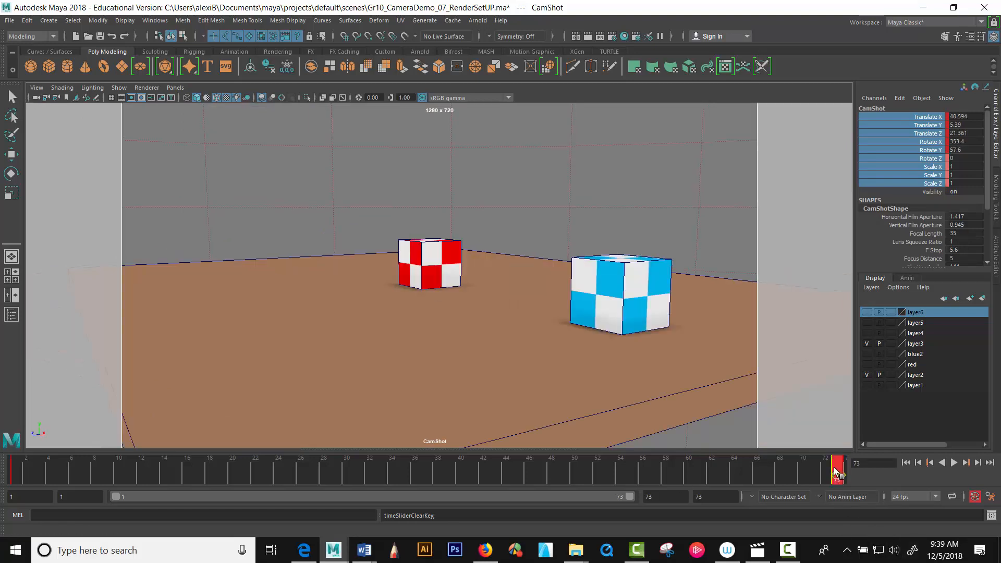
right_click(835, 476)
click(859, 331)
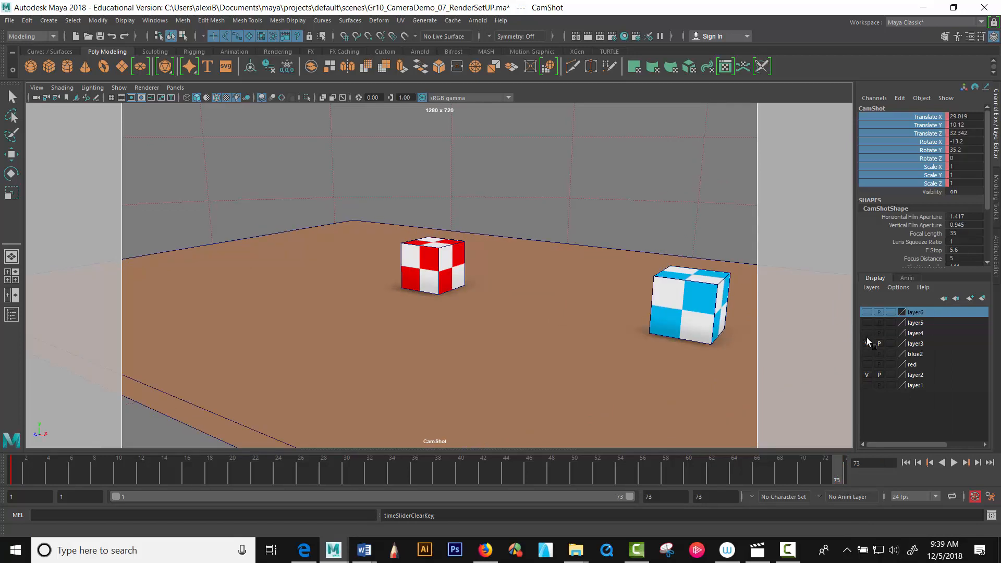
Return to frame 1 and delete camera2 and camera1 from the scene through the Outliner.
click(21, 467)
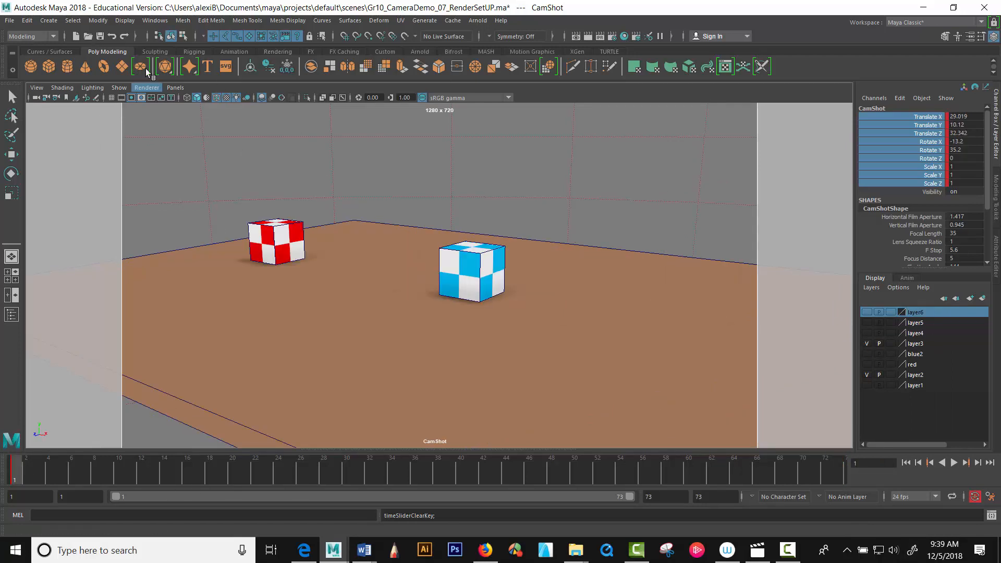
click(155, 21)
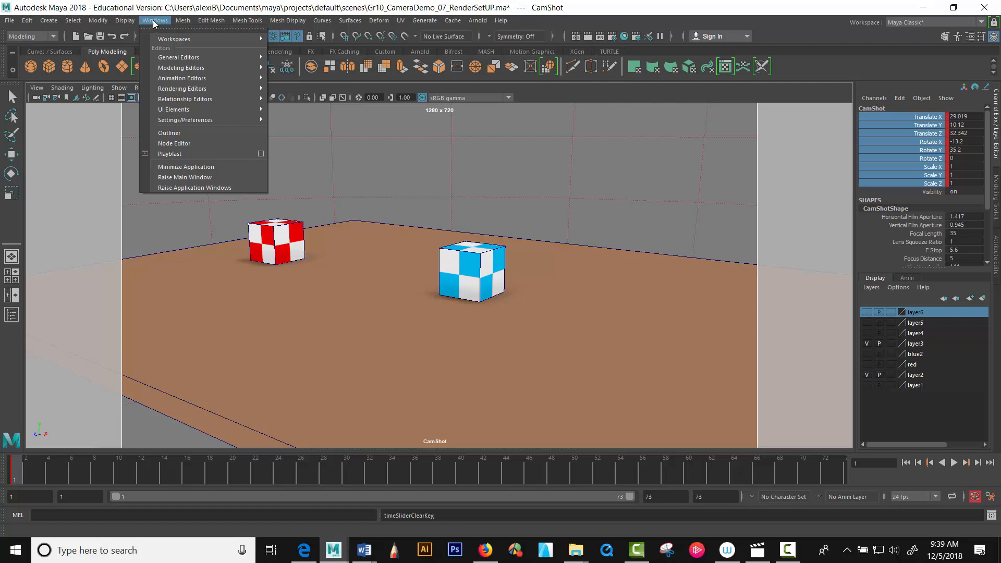
click(159, 132)
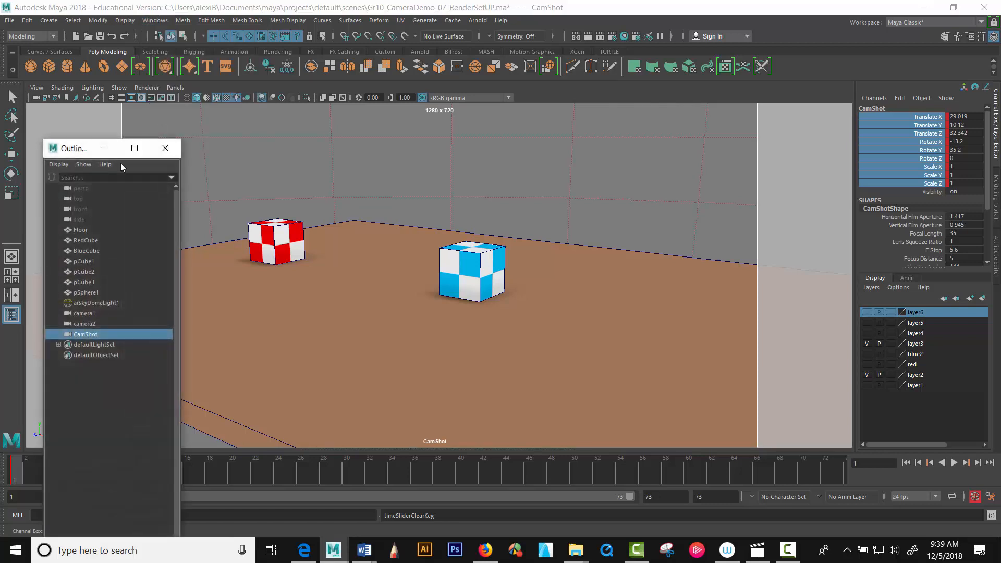
click(86, 324)
key(Delete)
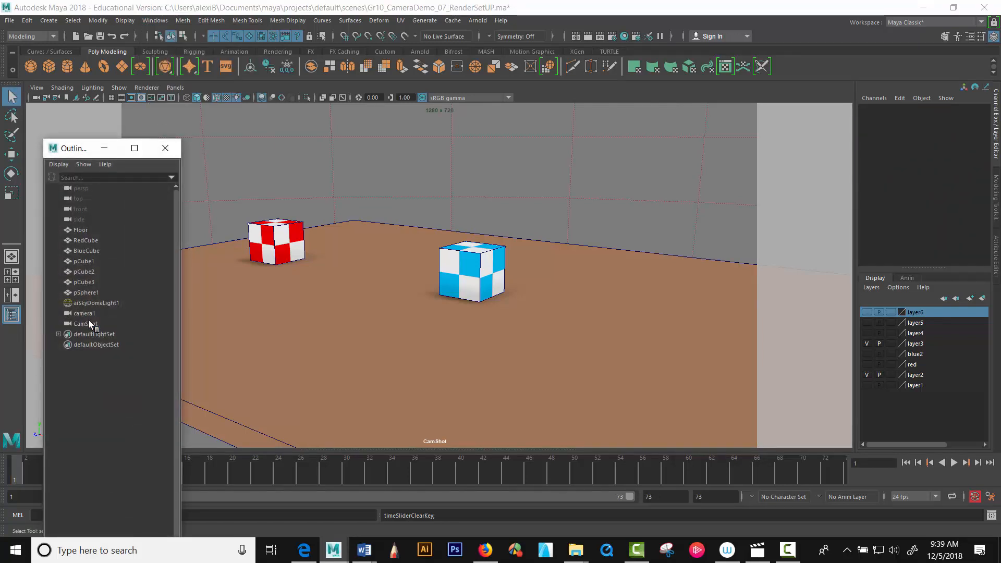
click(84, 314)
key(Delete)
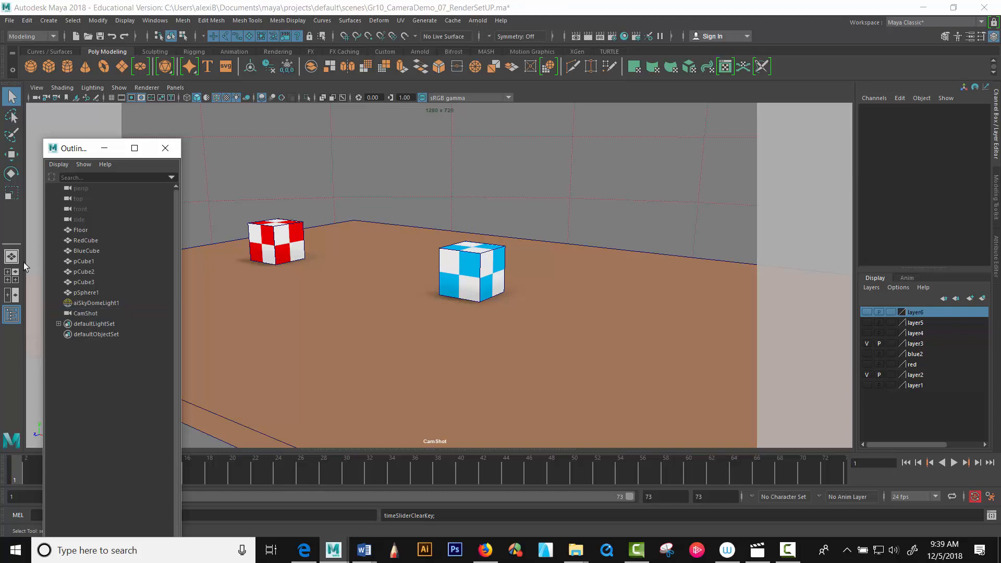
click(165, 149)
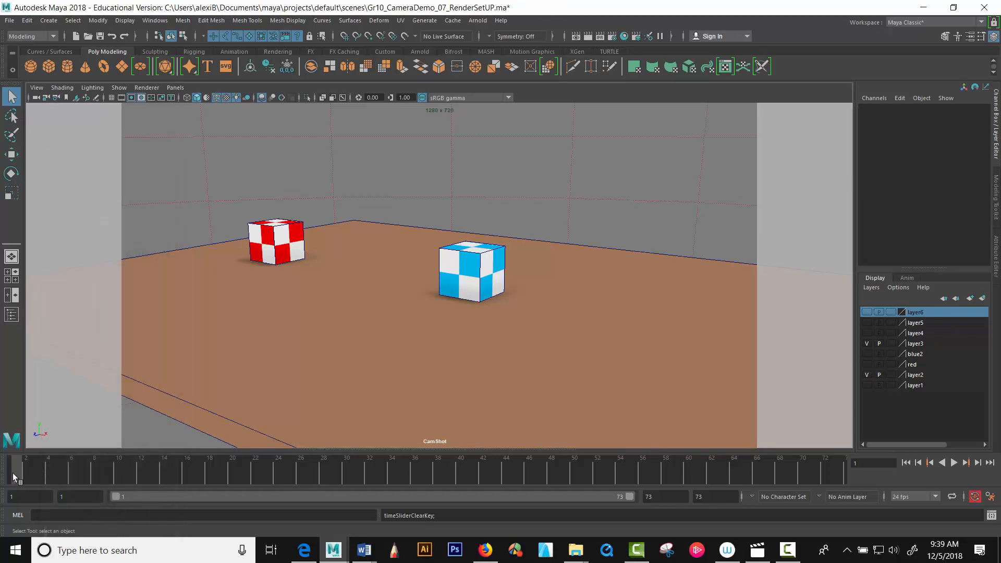
Select CamShot and recompose its frame 73 view by orbiting and pulling back to about translate 57.3, 11, 24.4, with both cubes in the gate.
click(37, 98)
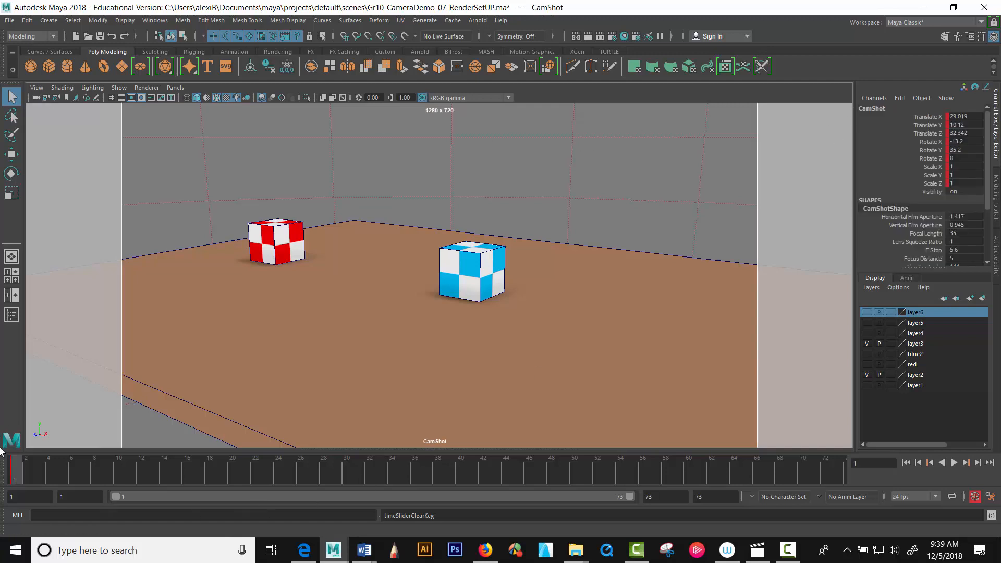
drag(106, 474, 838, 464)
alt+drag(618, 375, 577, 373)
alt+right_drag(578, 372, 494, 354)
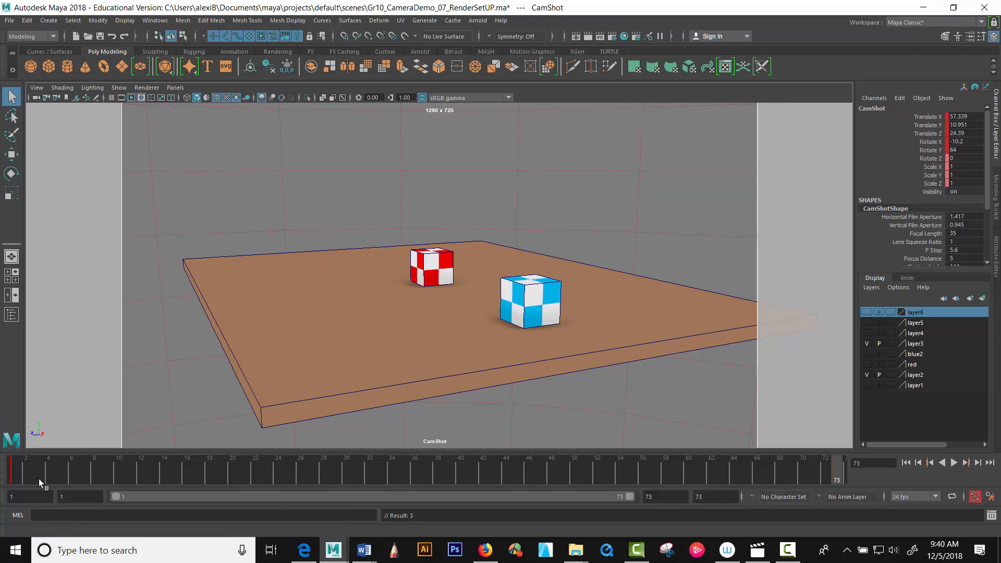
Preview CamShot's move between frame 1 and frame 73.
click(16, 469)
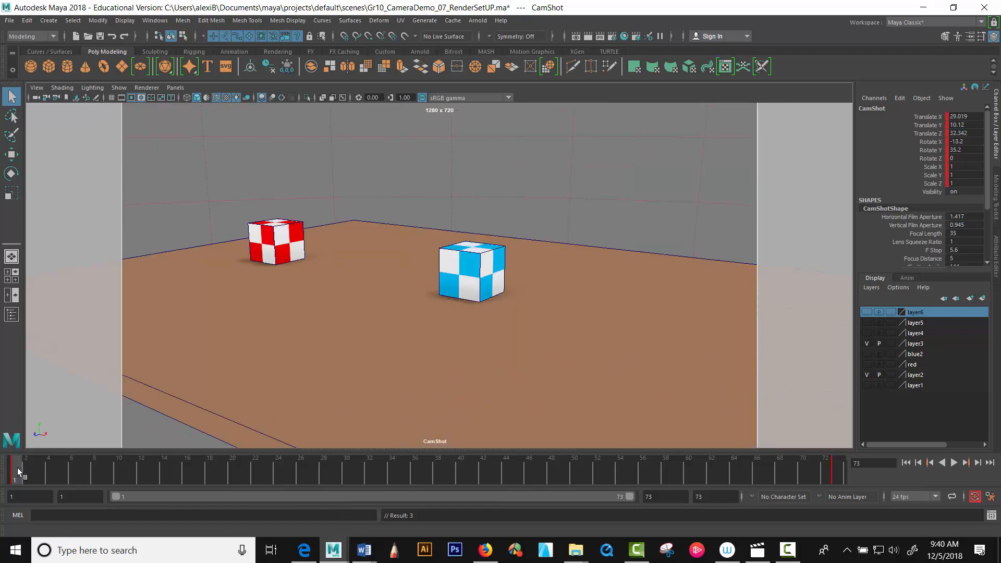
click(843, 469)
key(alt+v)
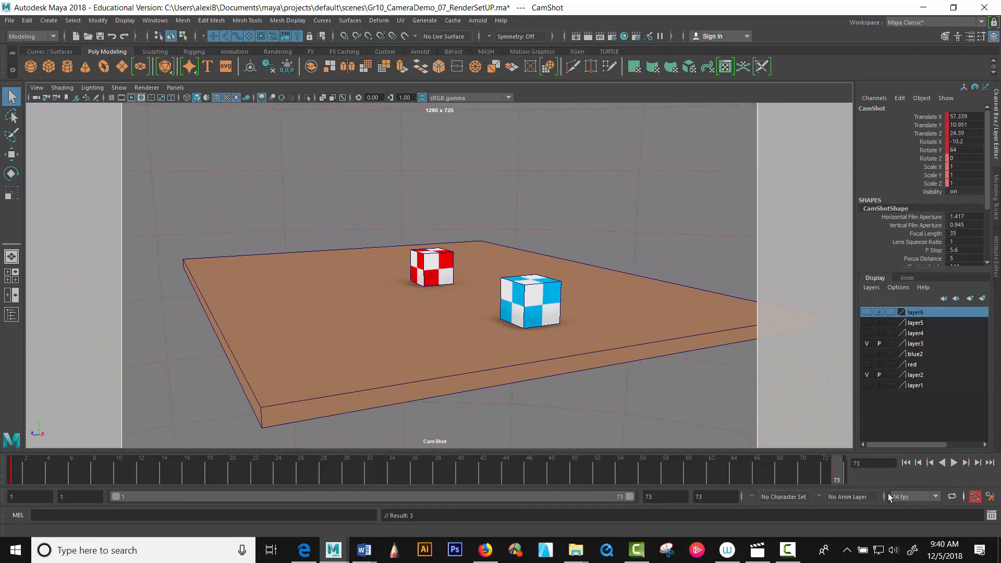
Open the Playblast options and set the movie file name to Gr10_CameraDemo_01.
right_click(630, 481)
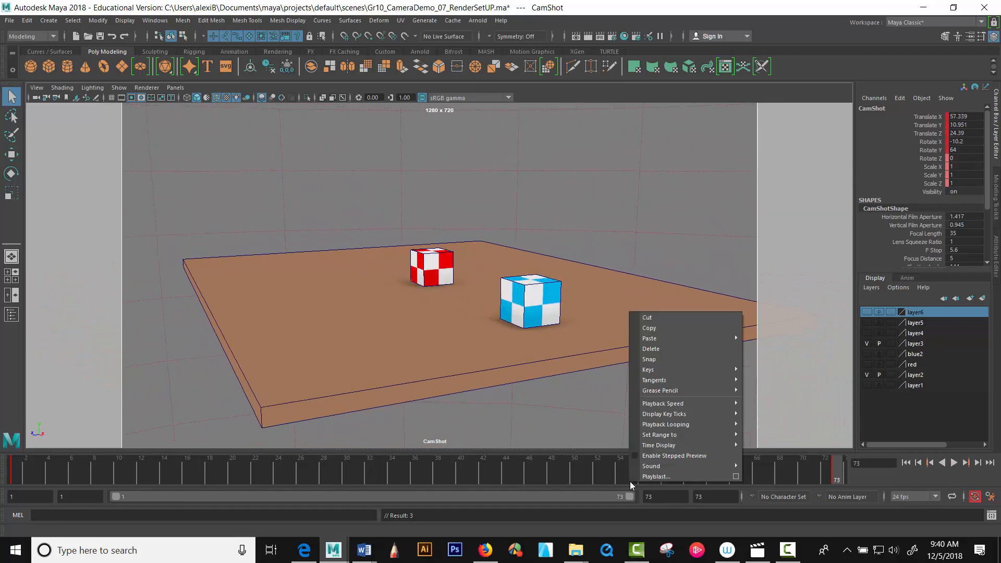
click(735, 477)
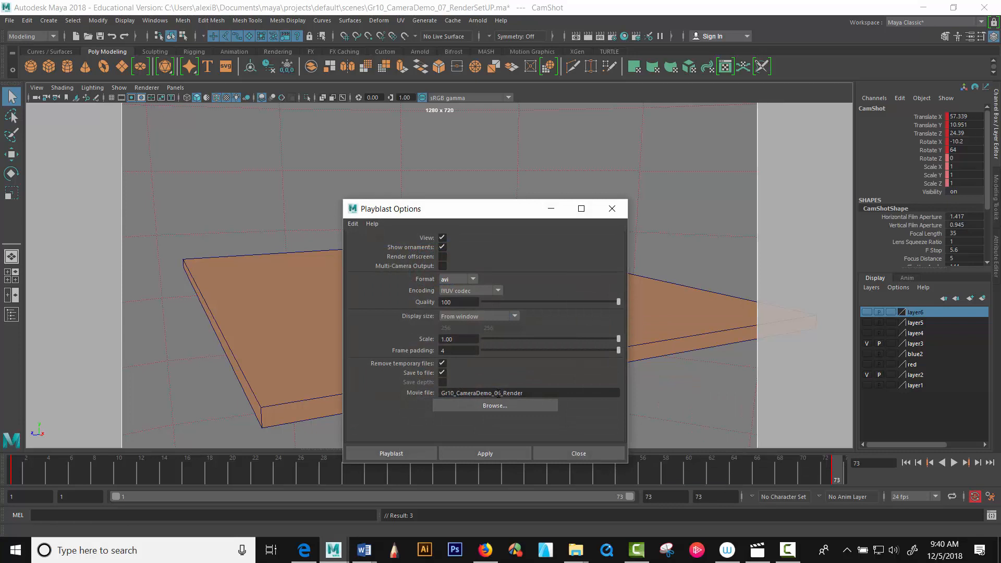
key(shift+Left)
key(shift+Left)
key(shift+Left)
key(shift+Left)
key(shift+Left)
key(shift+Left)
key(shift+Left)
key(shift+Left)
key(BackSpace)
text(01)
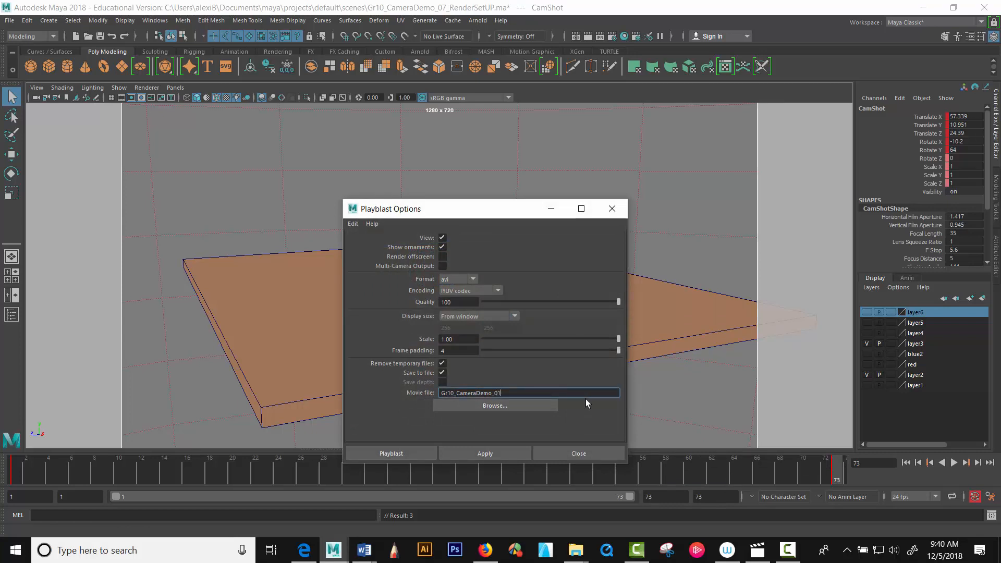
key(Return)
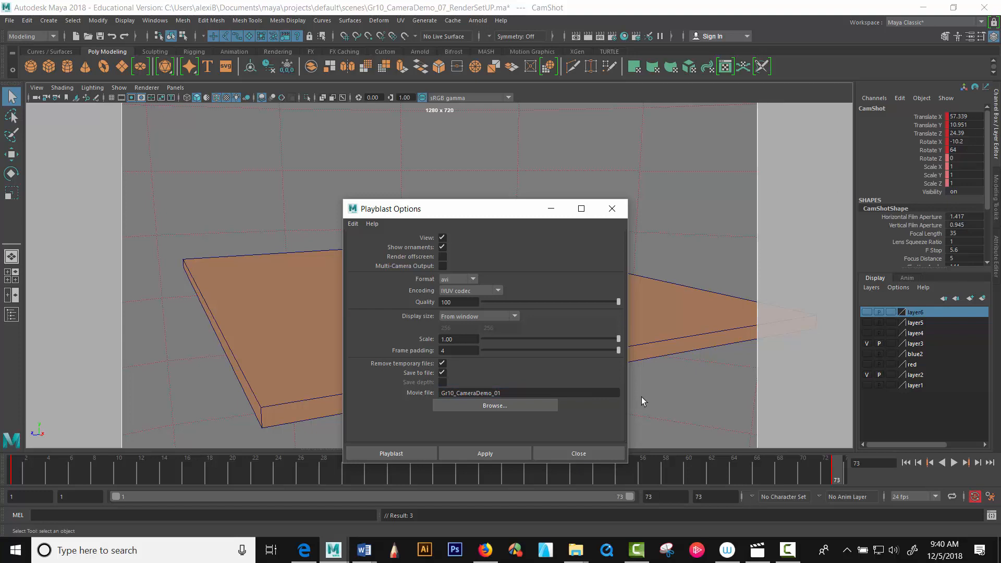
Generate the playblast, play and scrub through the resulting movie, and close the player.
click(476, 456)
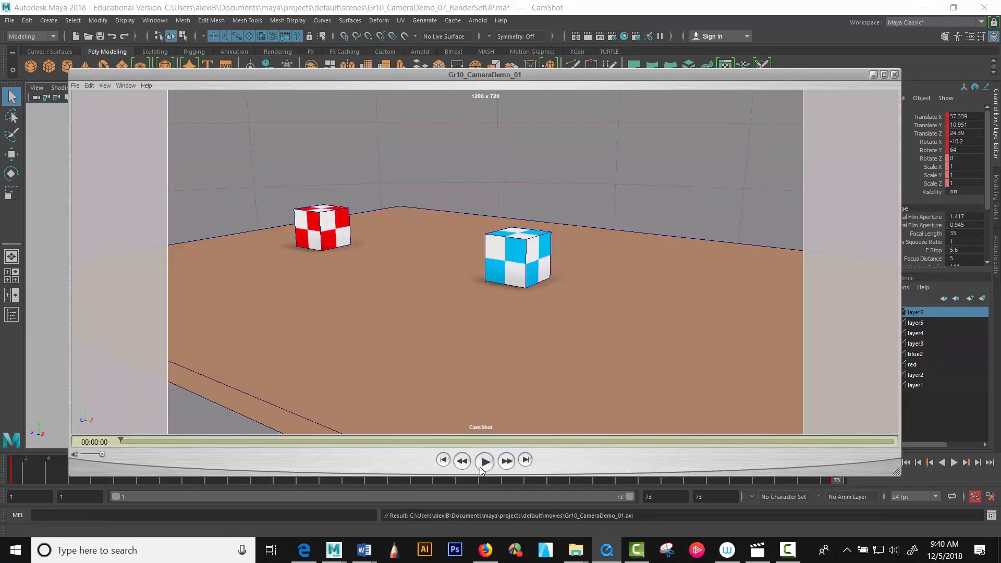
click(481, 468)
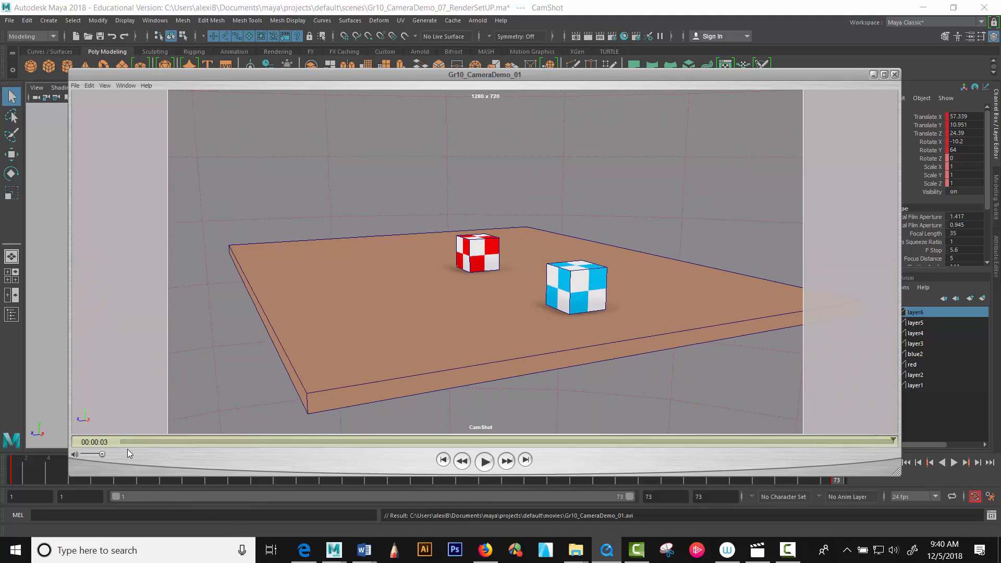
mouse_move(148, 443)
mouse_down()
mouse_move(499, 428)
mouse_move(455, 421)
mouse_move(655, 424)
mouse_move(551, 447)
mouse_move(584, 450)
mouse_up()
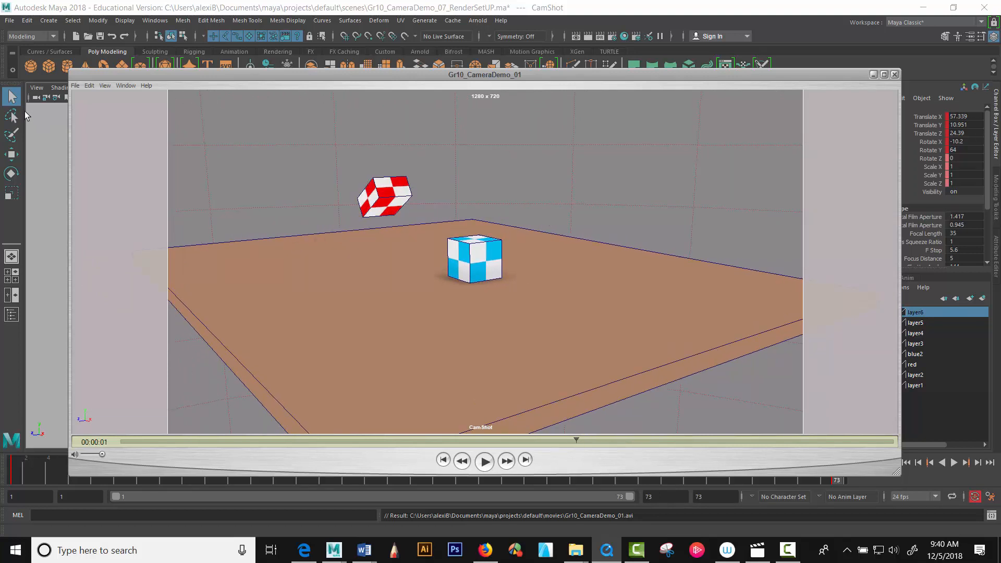
click(895, 75)
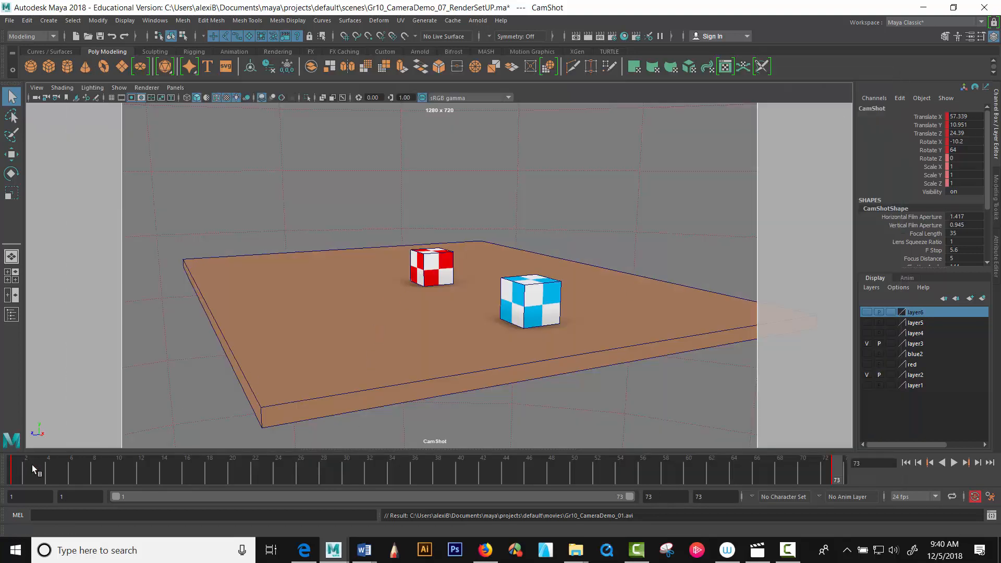
Copy CamShot's keyframe at frame 1 and paste it at frame 38 so the camera holds its starting view.
click(14, 469)
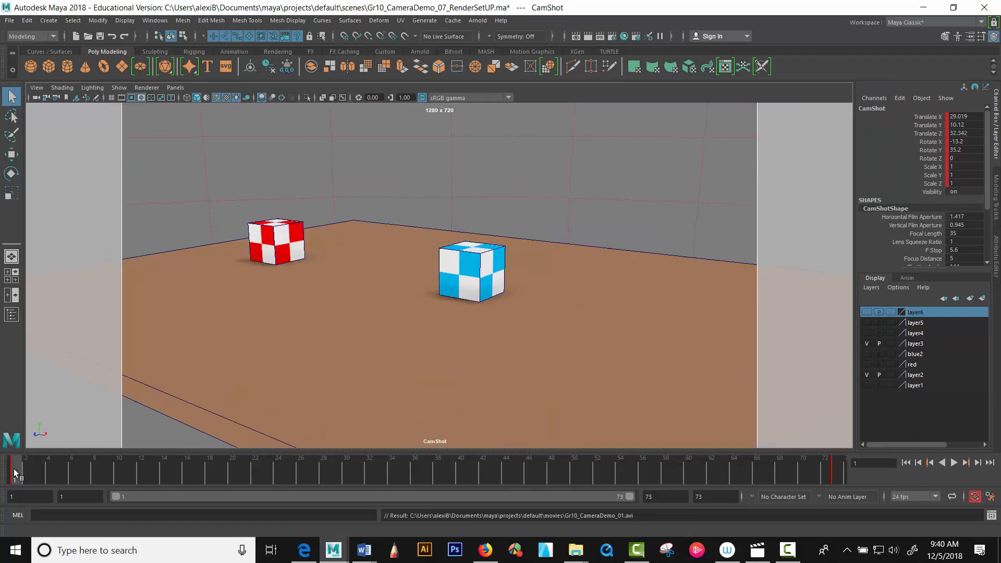
drag(36, 476, 463, 479)
click(14, 471)
right_click(15, 466)
click(52, 316)
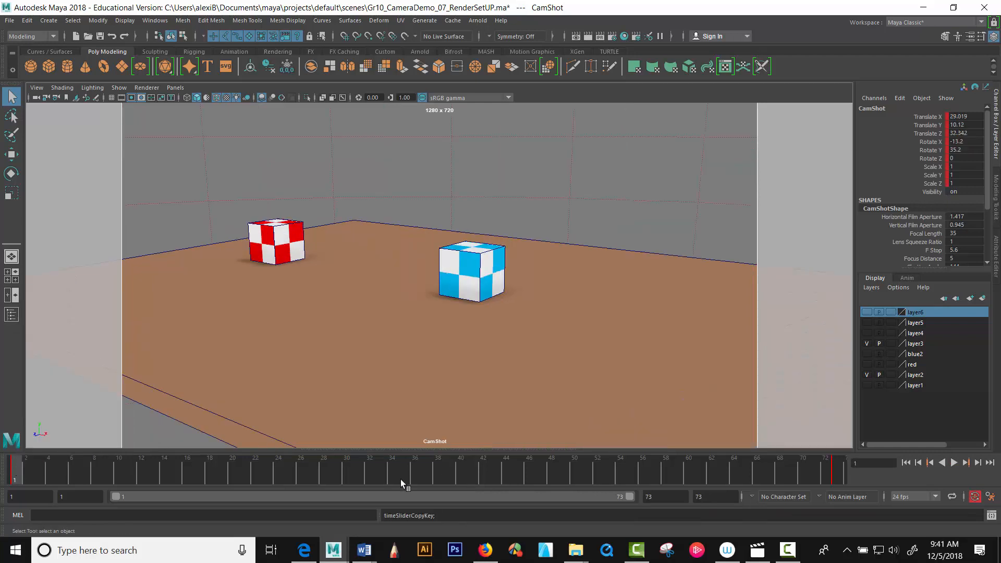
click(438, 472)
right_click(440, 474)
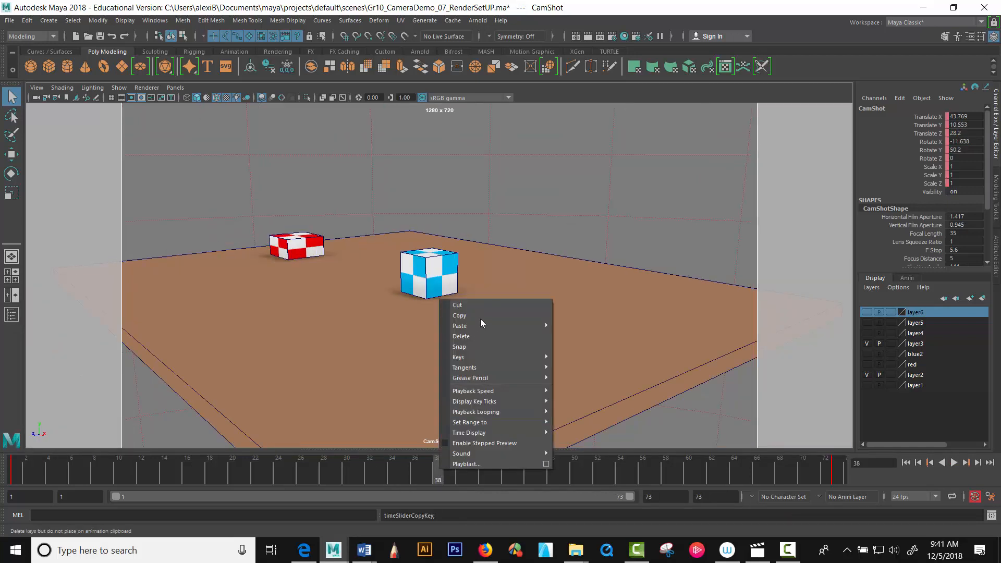
mouse_move(500, 327)
click(588, 335)
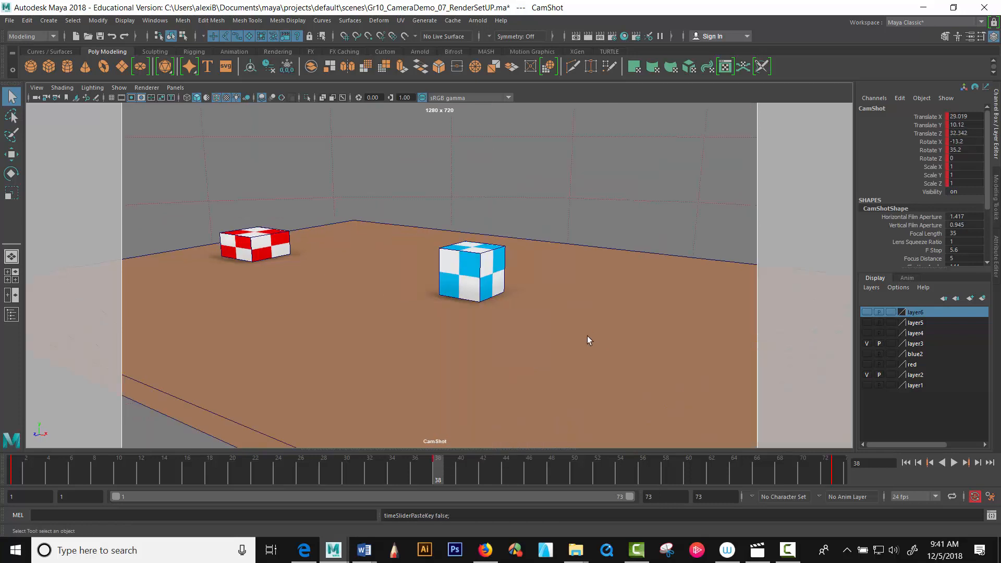
Scrub and play back the animation to check CamShot's hold and move between frames 1 and 73.
drag(303, 477, 477, 482)
drag(502, 483, 987, 490)
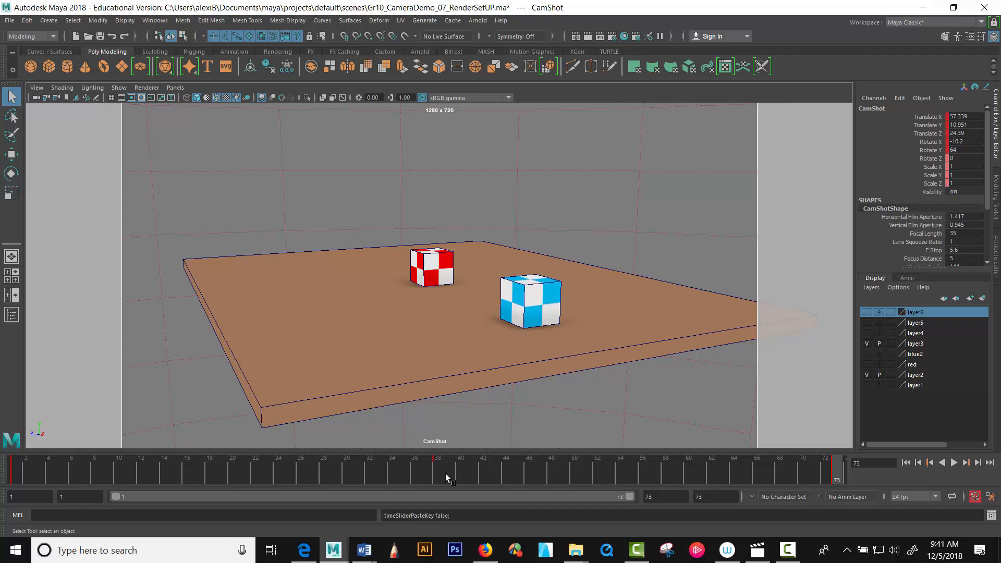
key(alt+v)
click(960, 463)
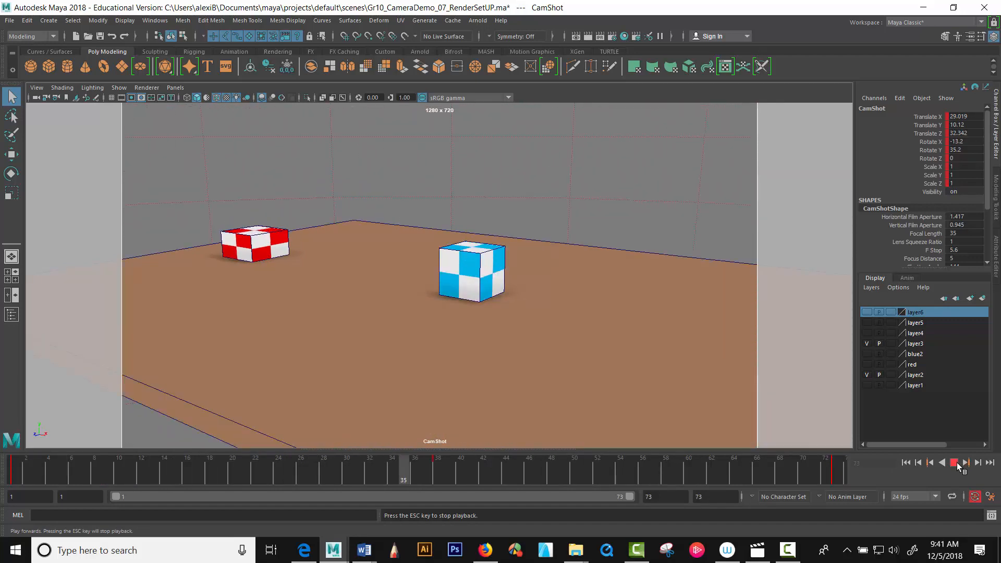
click(959, 465)
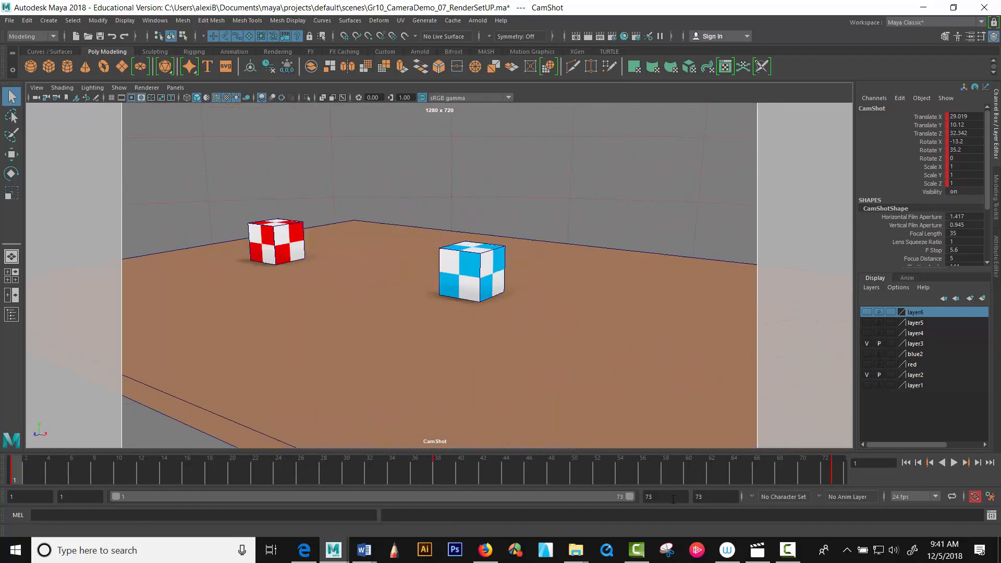
Extend the playback range to end at frame 100.
double_click(673, 500)
text(93)
key(Return)
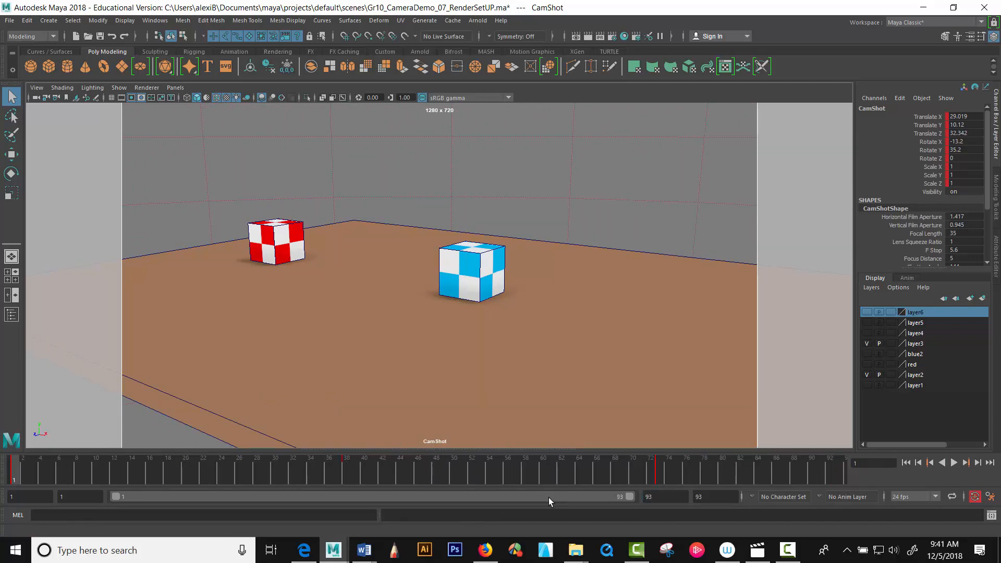
double_click(659, 491)
text(100)
key(Return)
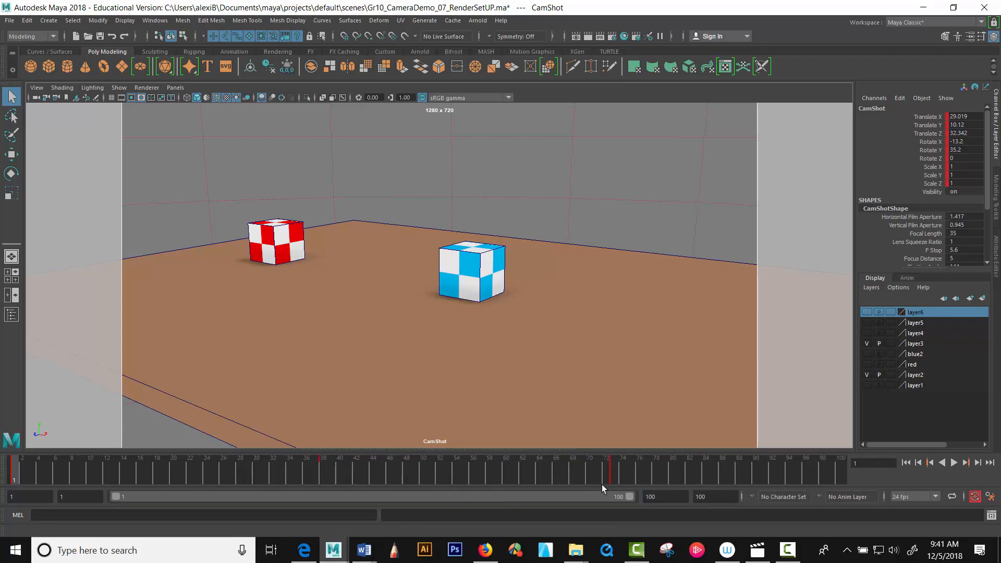
At frame 100, track CamShot down to about translate 60.1, 1.5, 22.5 to key a low view of the cubes.
click(615, 472)
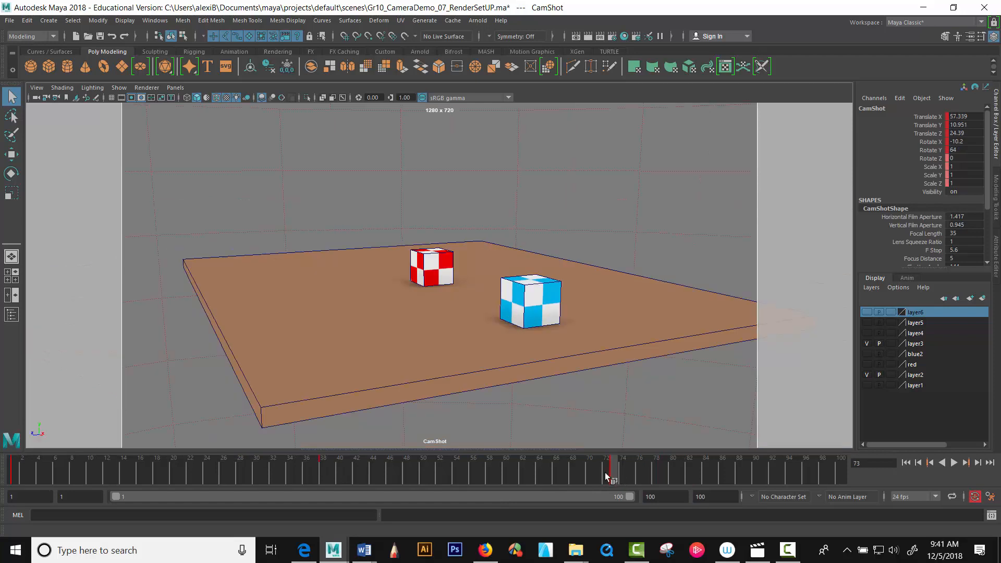
drag(670, 465, 843, 478)
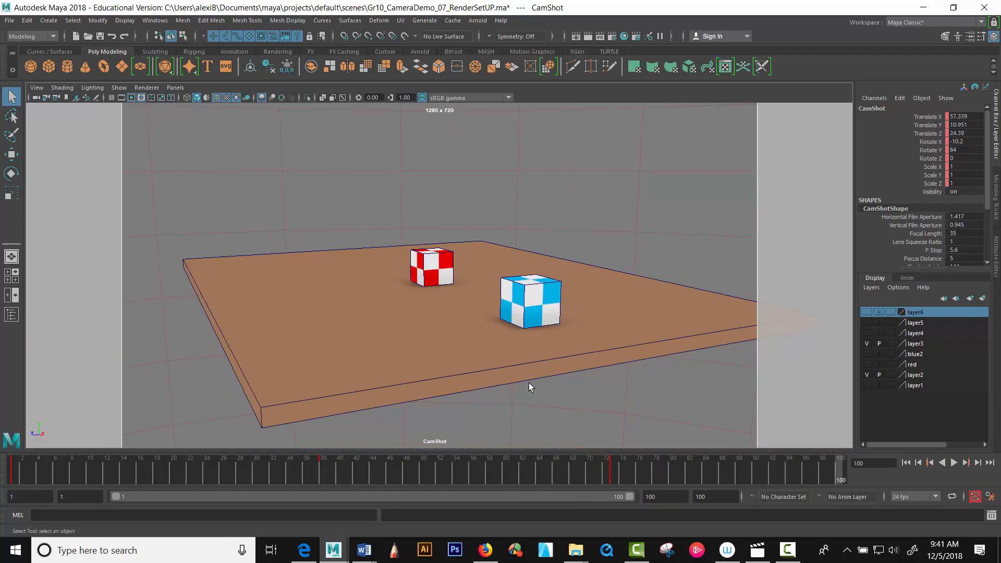
alt+middle_drag(496, 358, 465, 255)
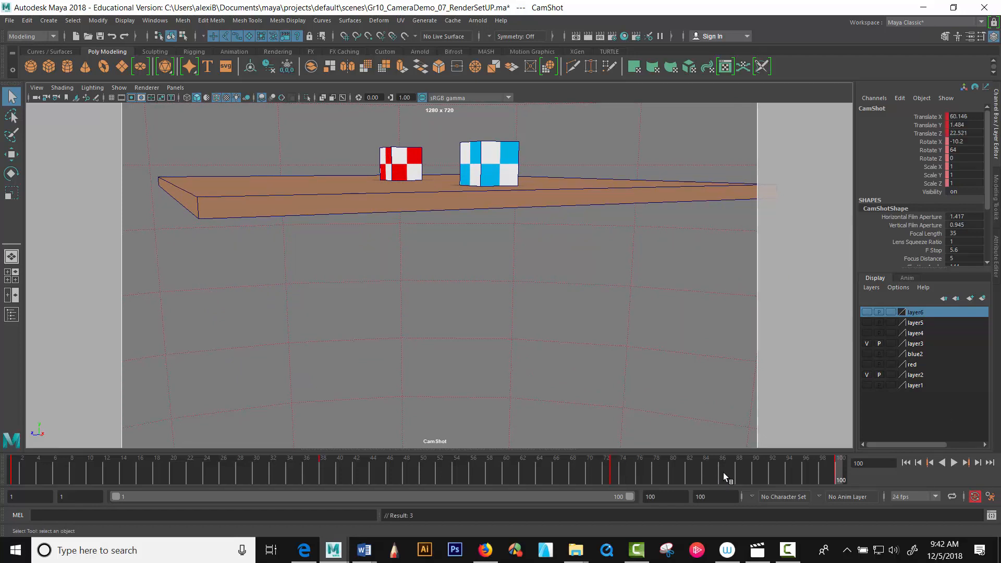
click(975, 498)
Playblast the extended shot with the movie file name Gr10_CameraDemo_02 and close the movie player.
right_click(307, 470)
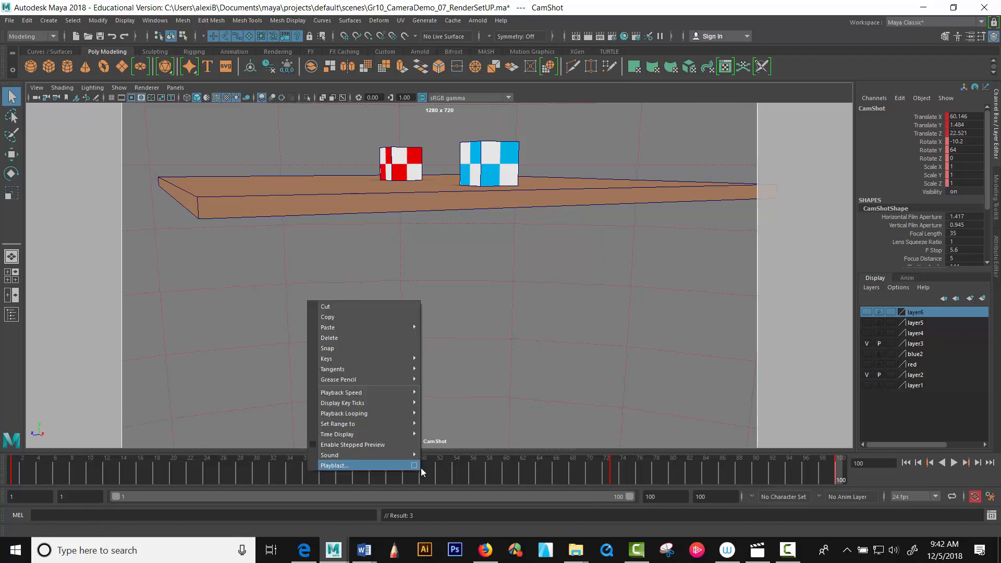
click(421, 468)
click(514, 393)
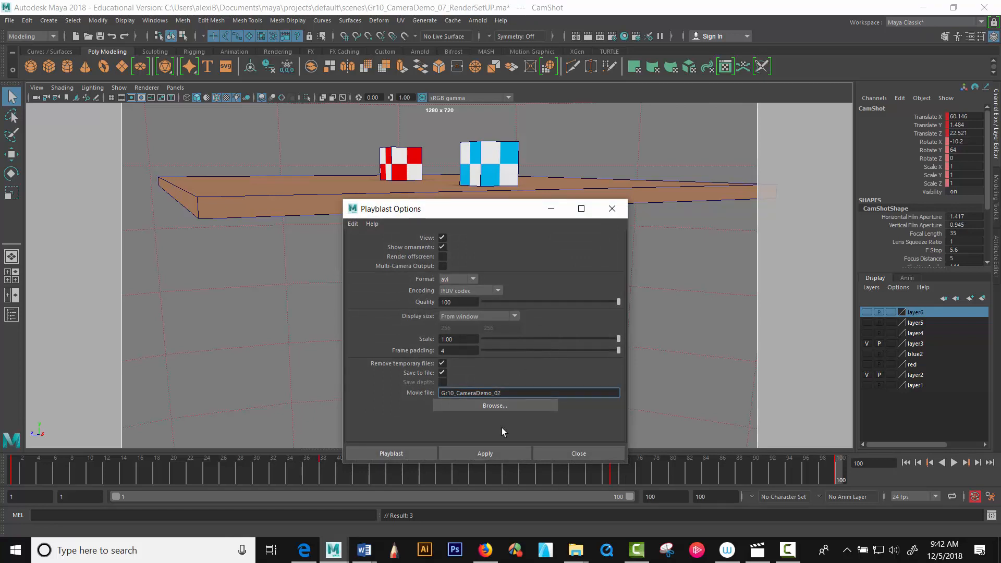
click(477, 452)
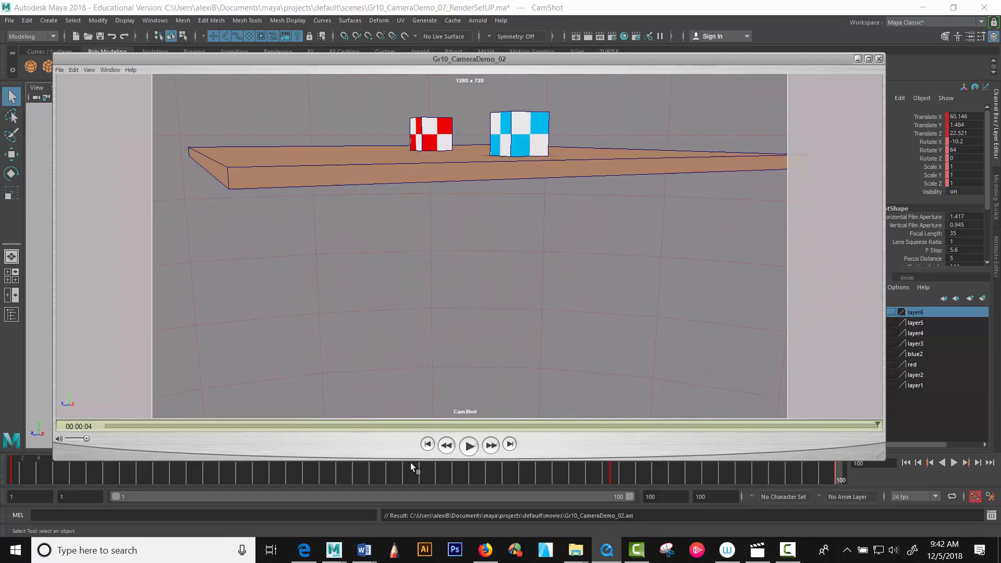
click(880, 59)
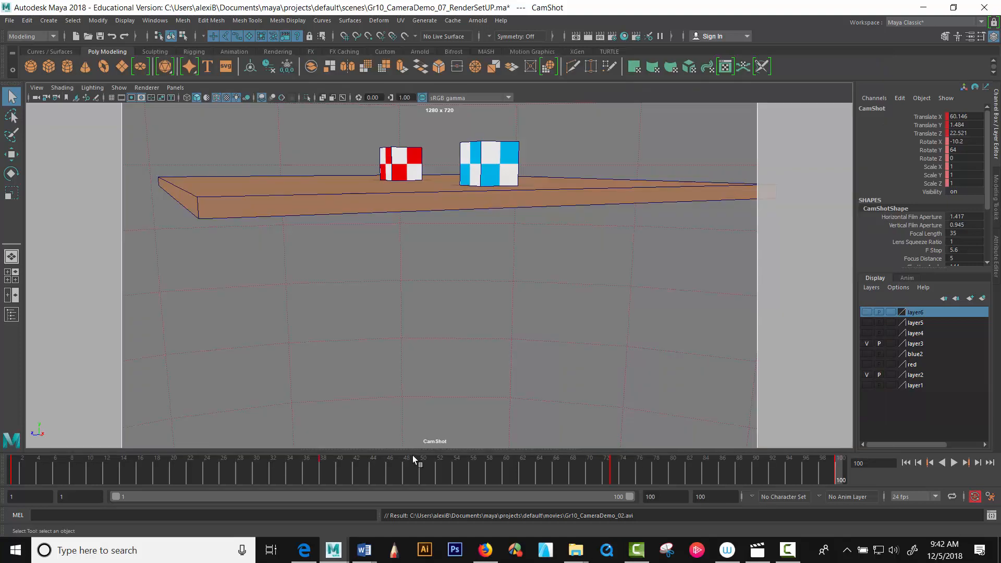
Reveal the front view pane below the CamShot view and replace it with the Graph Editor.
drag(414, 449, 400, 239)
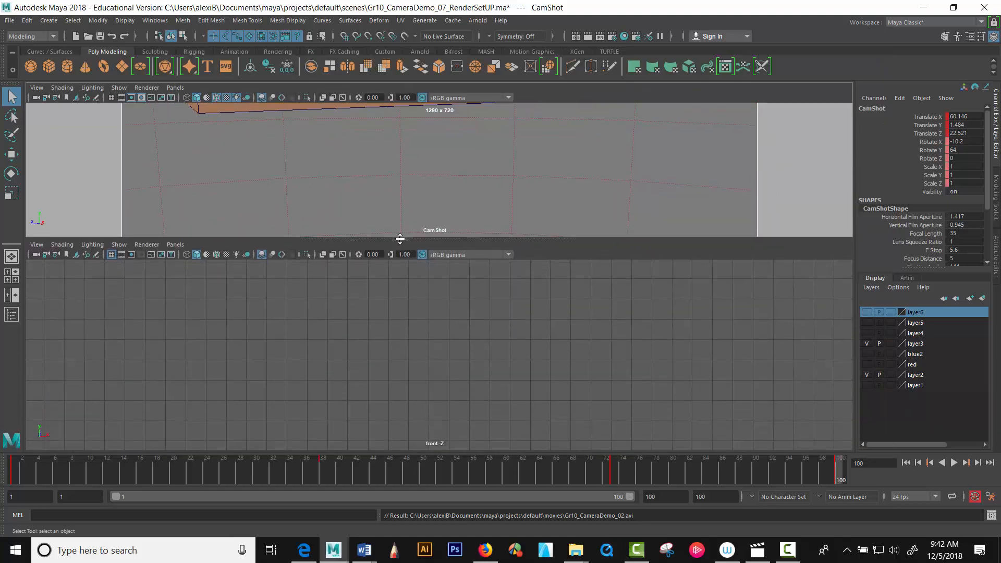
click(175, 88)
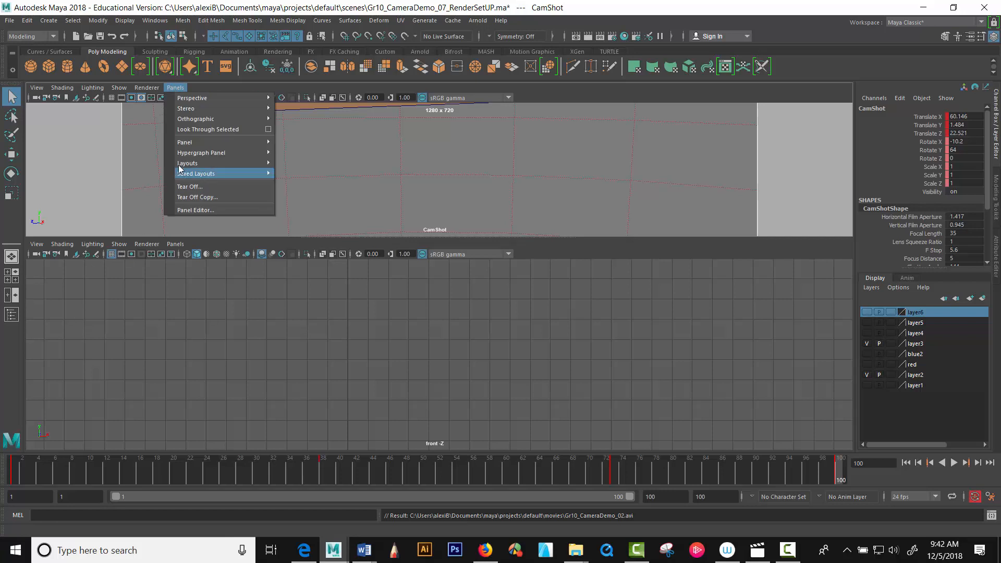
mouse_move(219, 174)
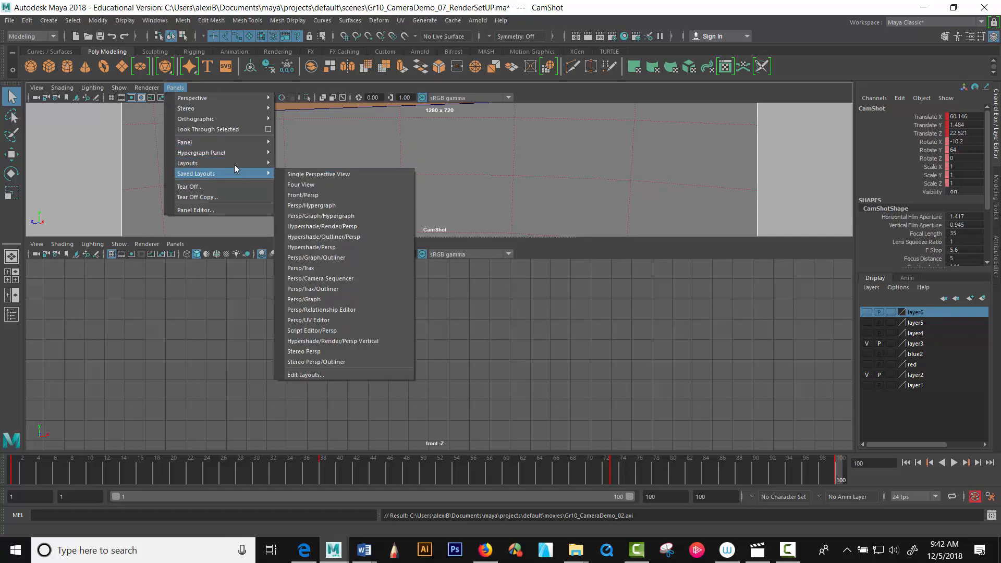
click(323, 201)
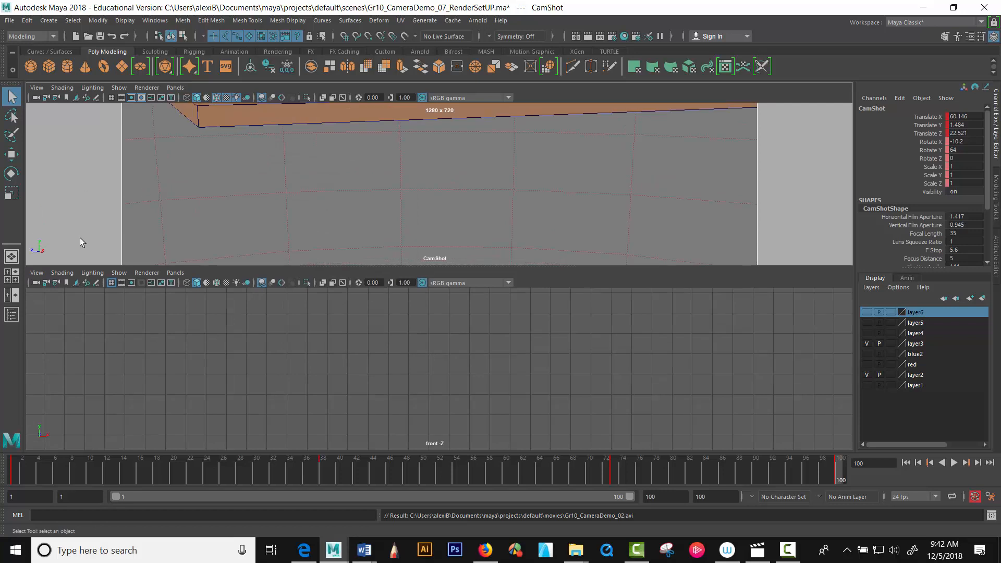
click(175, 272)
mouse_move(197, 330)
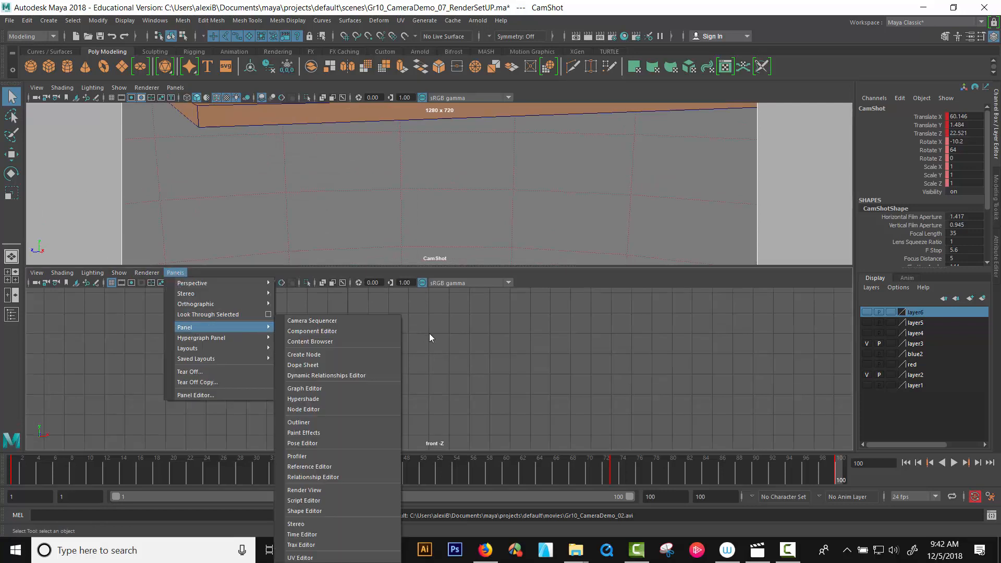
click(326, 386)
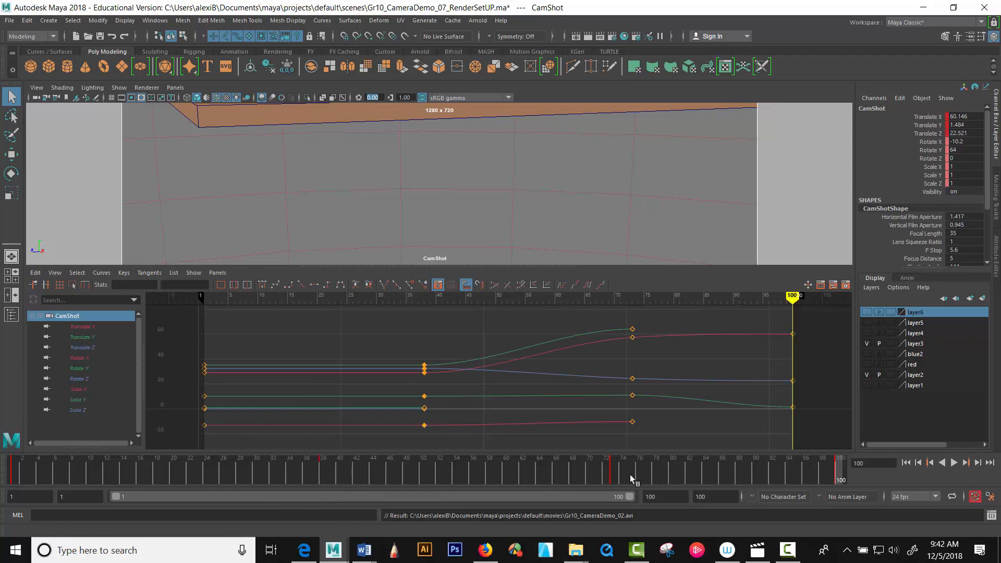
Examine CamShot's Translate X and Translate Y curves while scrubbing the timeline, and collapse the Graph Editor pane.
click(611, 474)
mouse_move(612, 473)
mouse_down()
mouse_move(831, 476)
mouse_move(640, 476)
mouse_move(612, 493)
mouse_up()
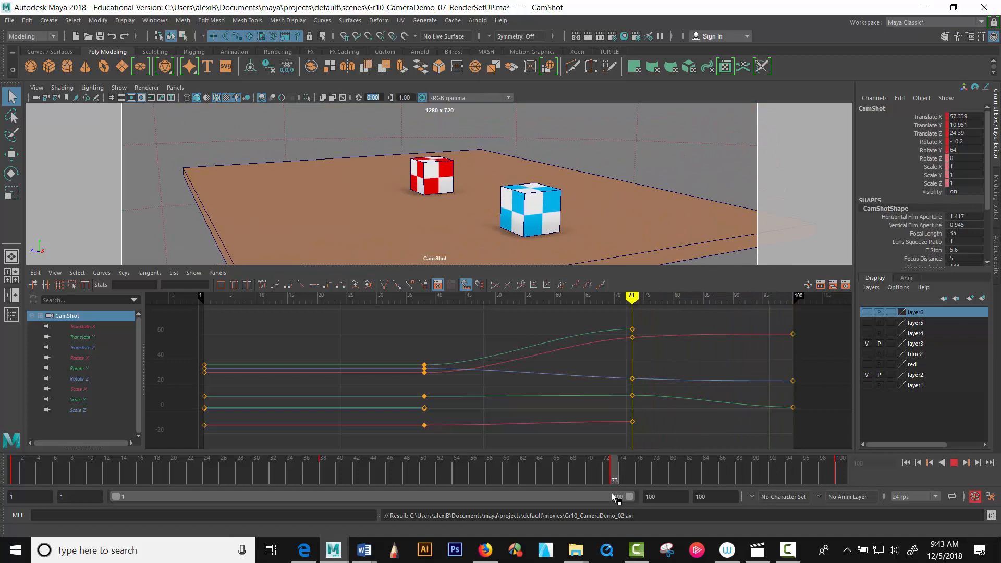
click(93, 327)
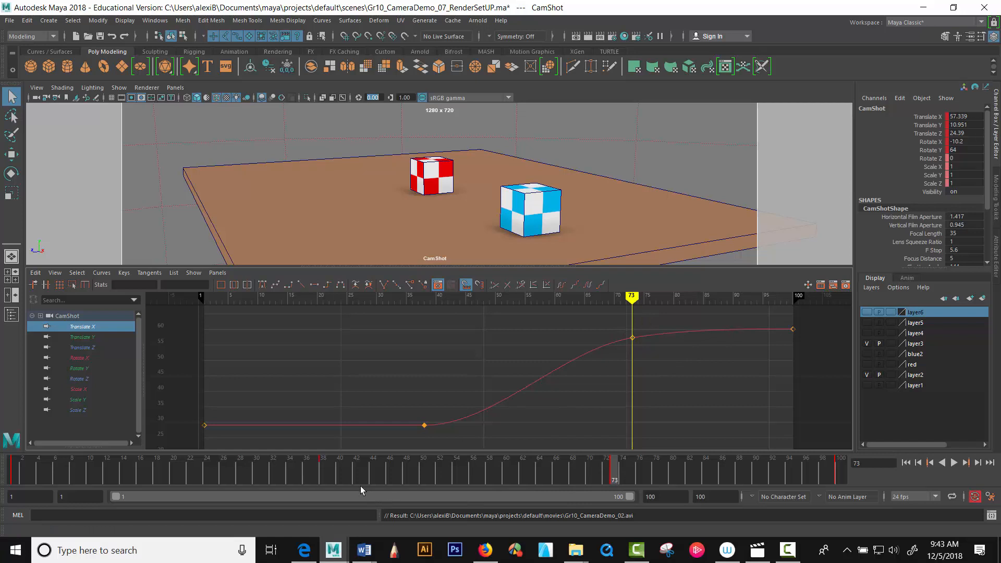
drag(335, 470, 641, 452)
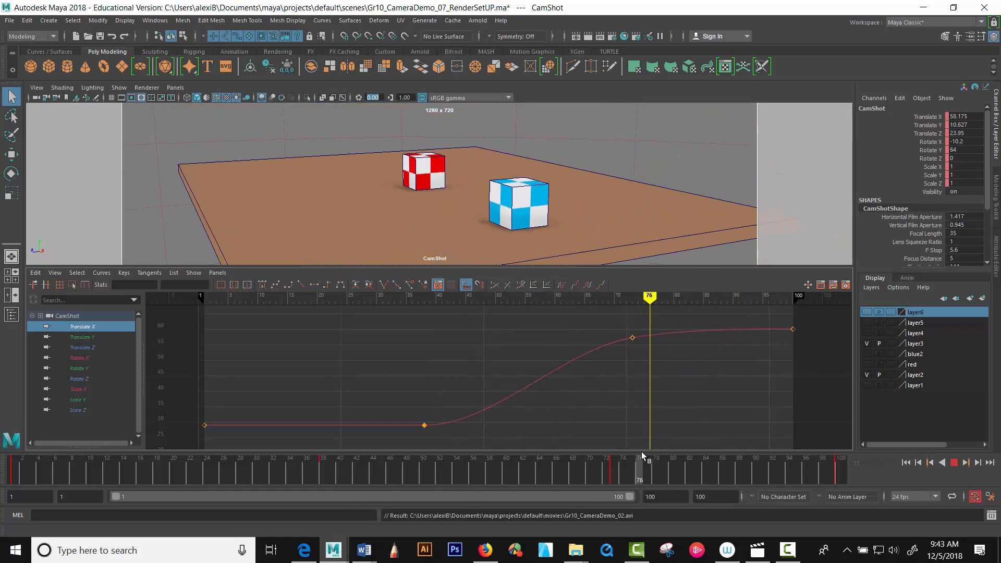
click(96, 338)
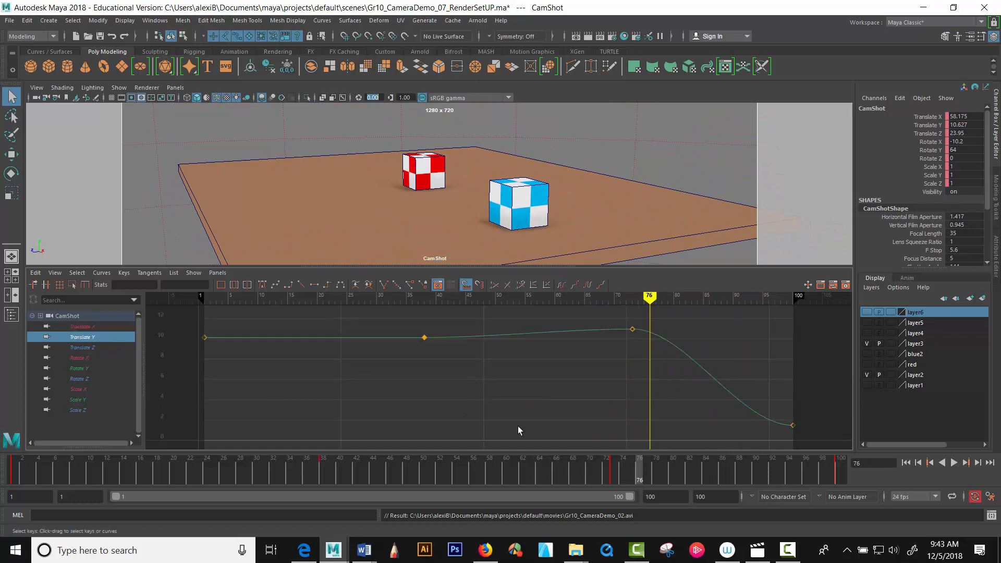
drag(320, 468, 16, 550)
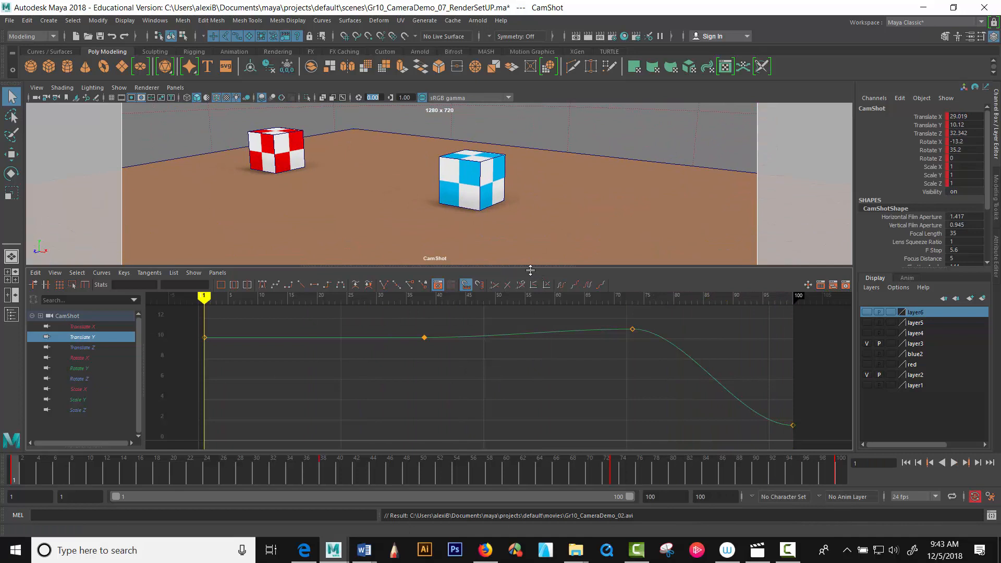
drag(530, 269, 516, 375)
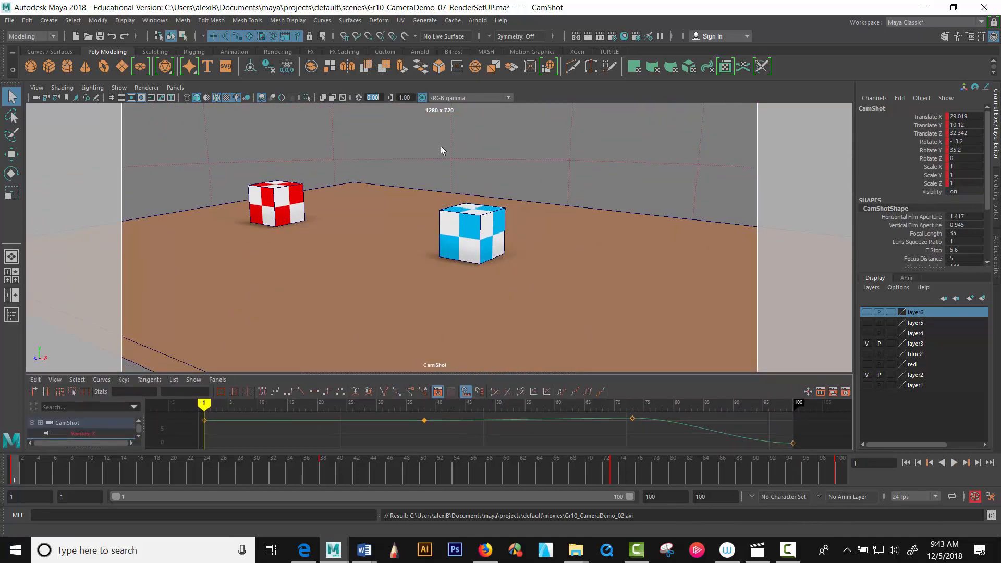
drag(522, 371, 469, 450)
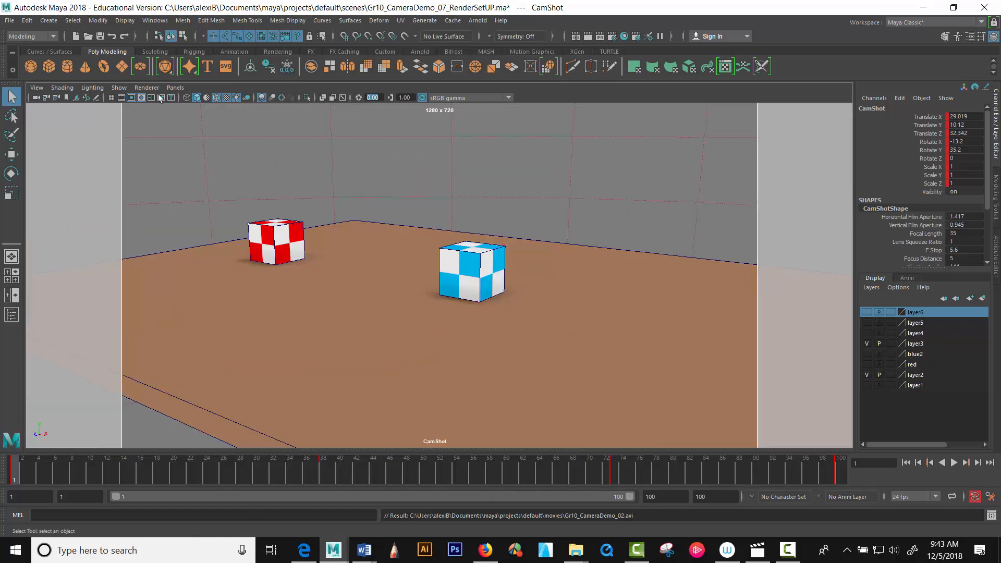
Look through the persp camera and turn on its resolution gate.
click(175, 88)
mouse_move(182, 99)
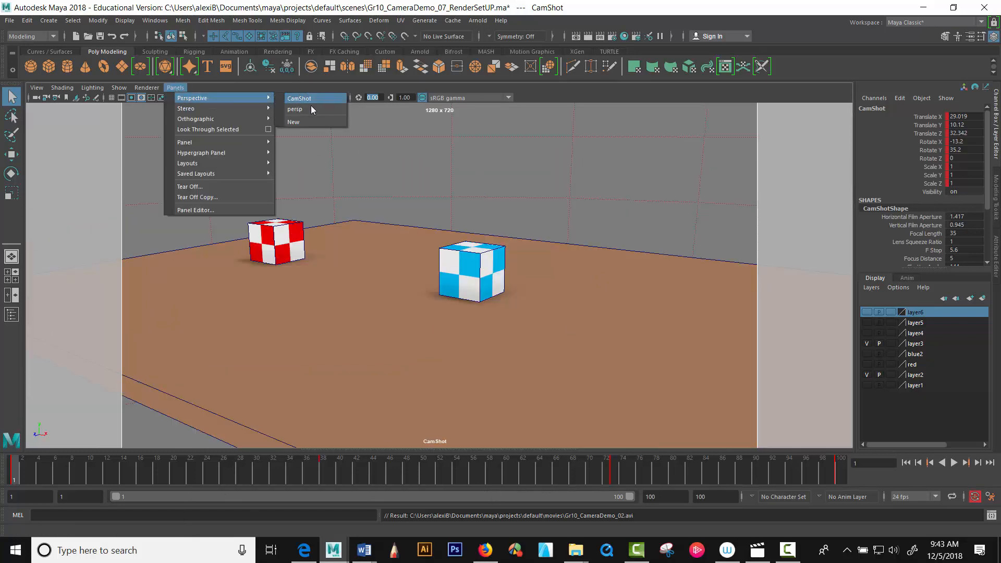
click(295, 109)
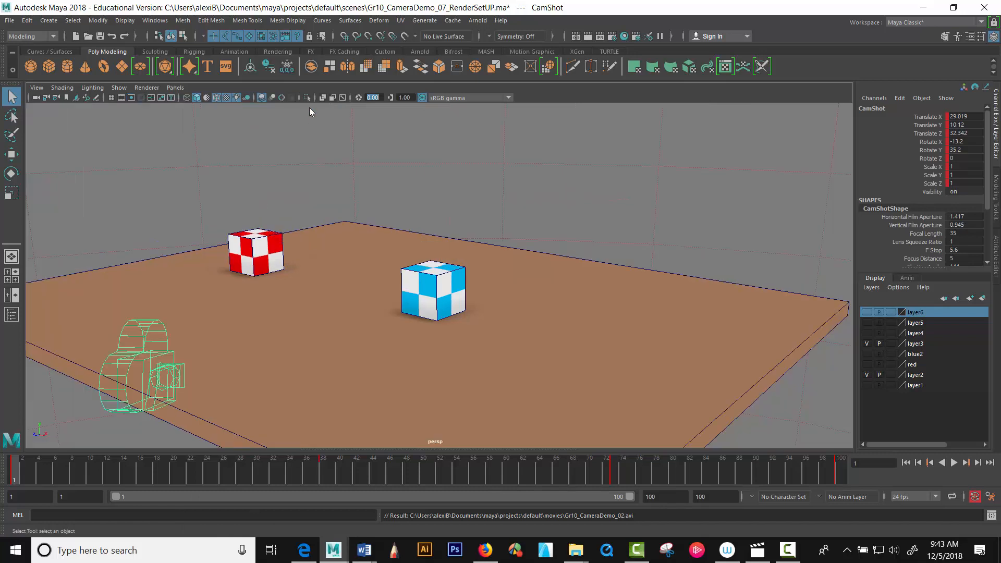
click(131, 98)
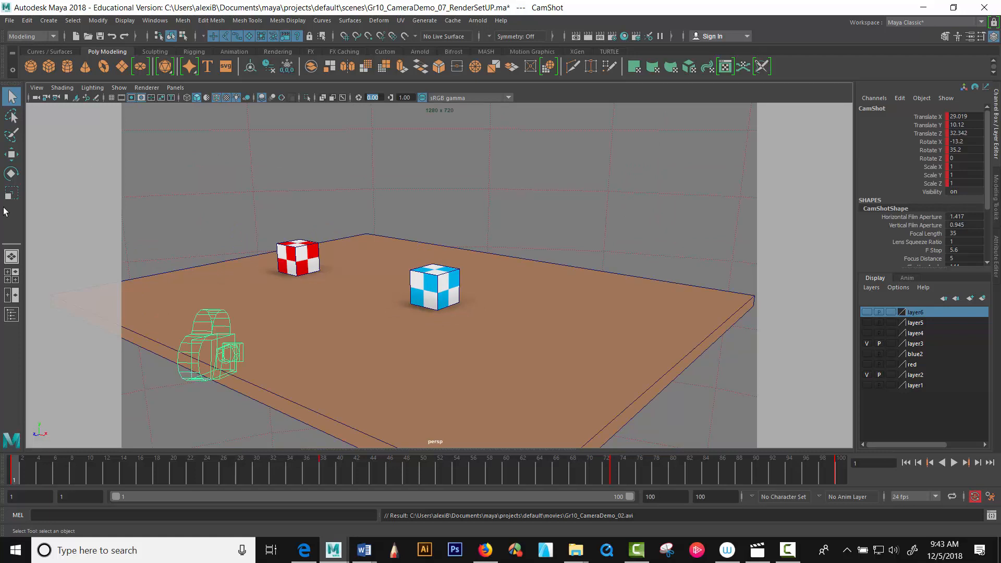
Open the Outliner and select the persp camera.
click(121, 111)
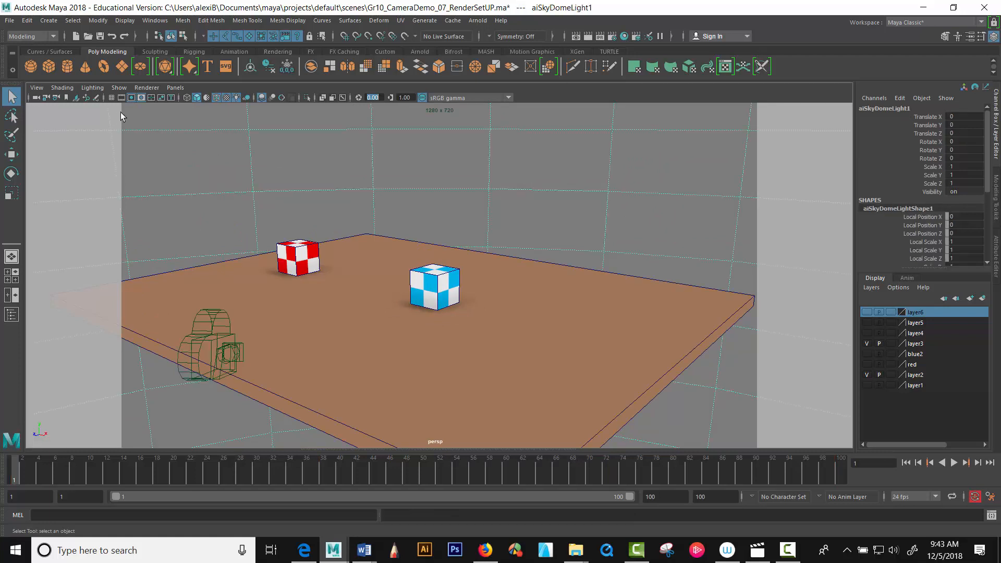
click(148, 20)
click(177, 134)
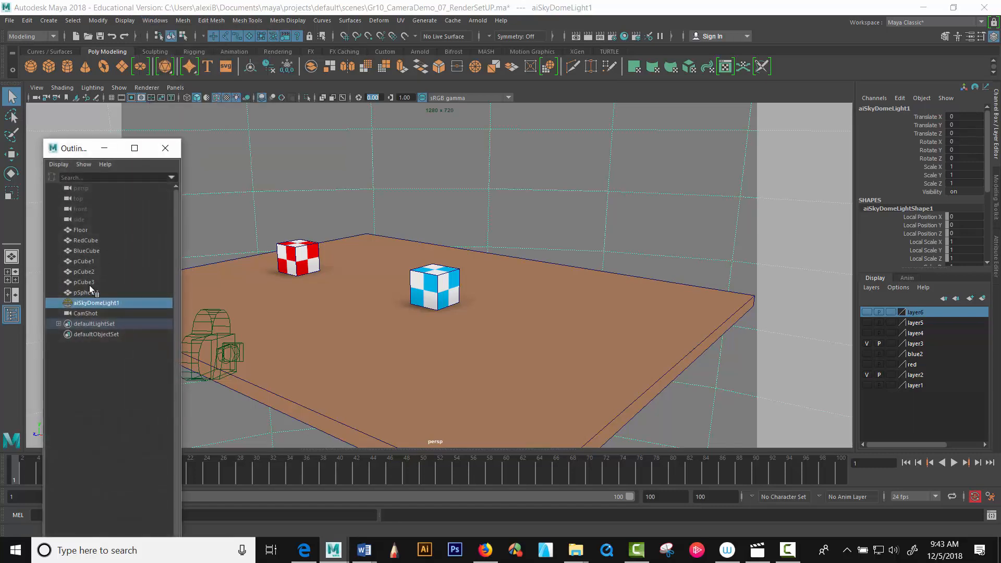
click(86, 189)
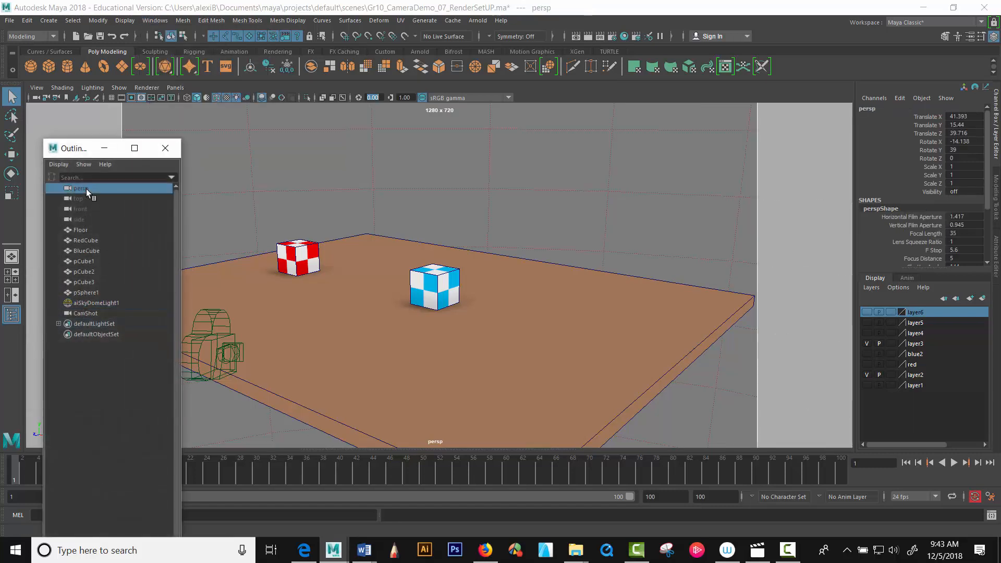
Close the Outliner, play the animation through the persp camera, and inspect the keyframes of the blue and red cubes.
click(166, 149)
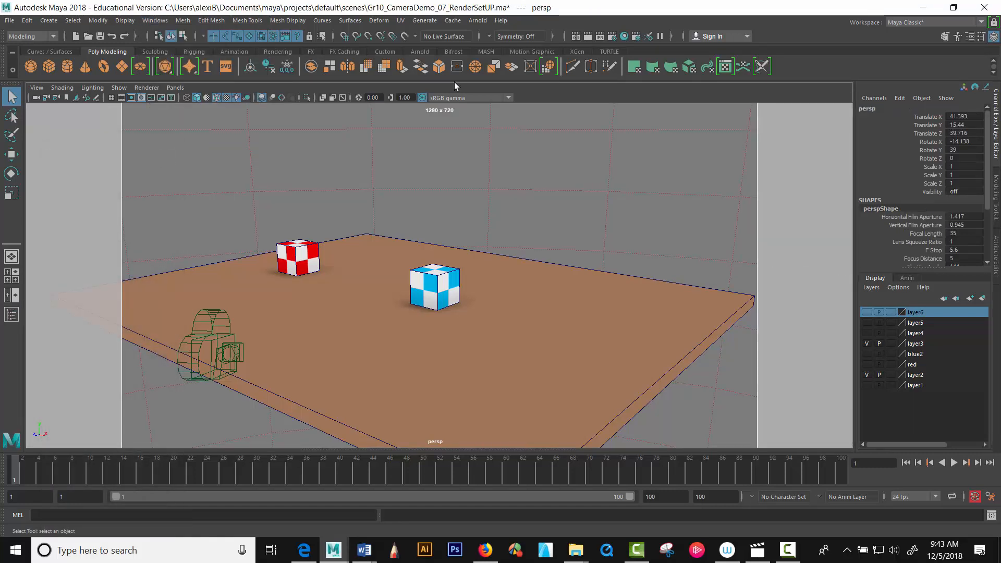
click(954, 463)
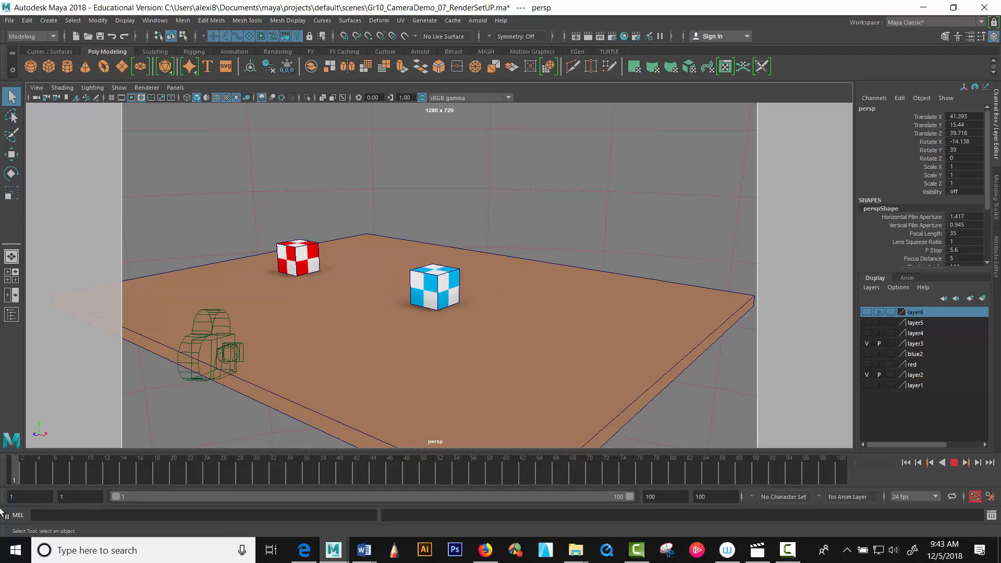
drag(225, 445, 812, 405)
click(565, 319)
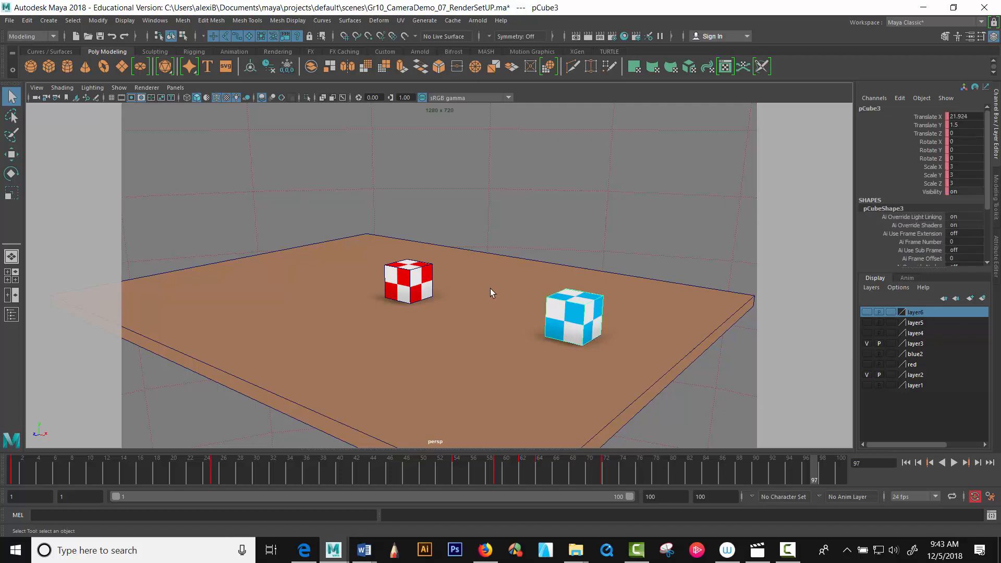
click(417, 276)
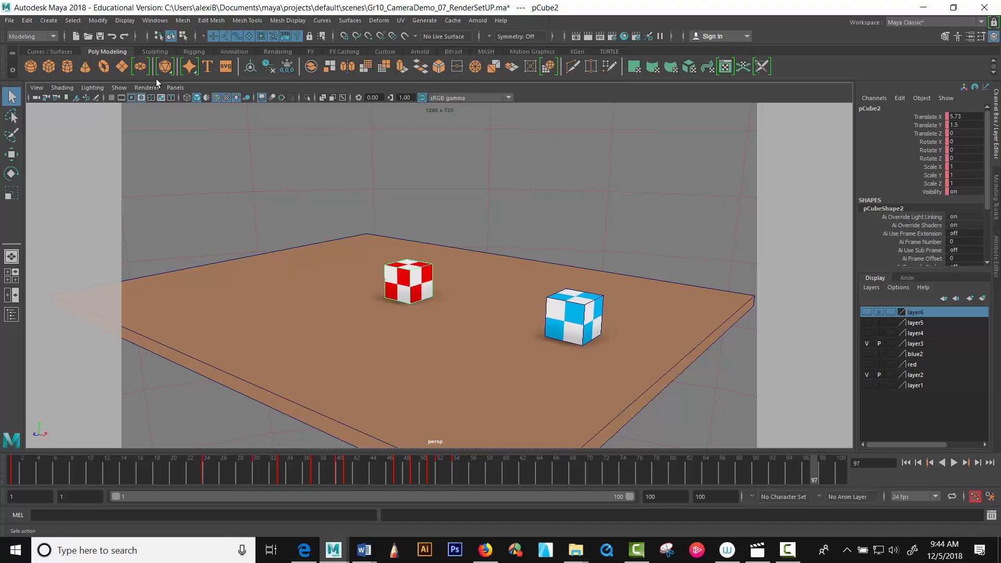
Select the persp camera in the Outliner to check its timeline for keyframes, and close the Outliner.
click(155, 20)
click(172, 133)
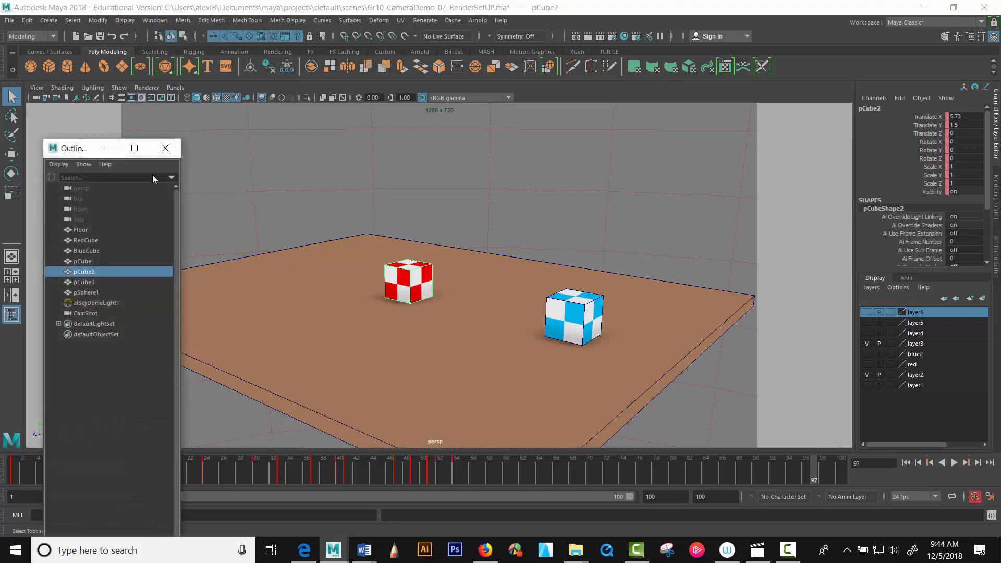
click(87, 189)
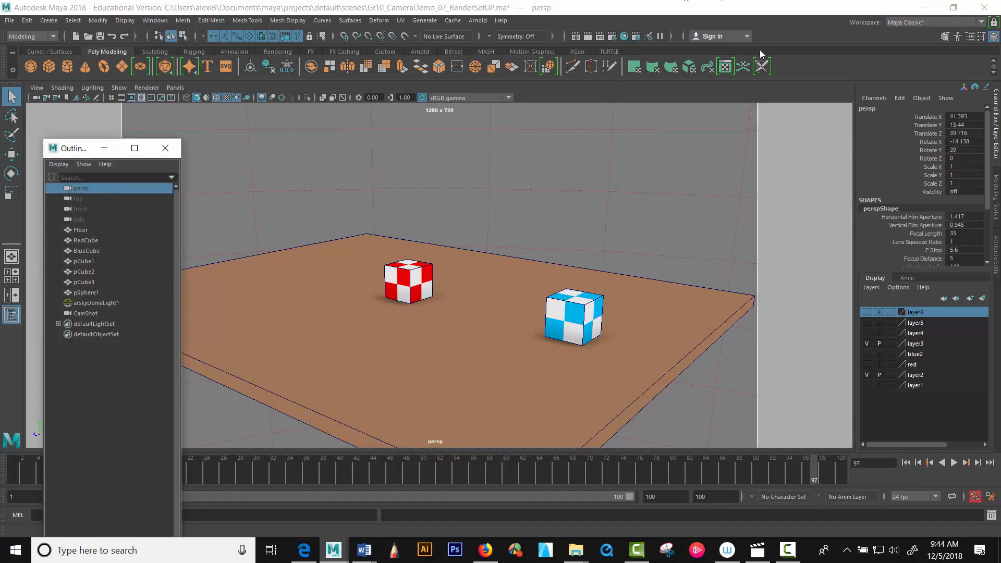
click(166, 148)
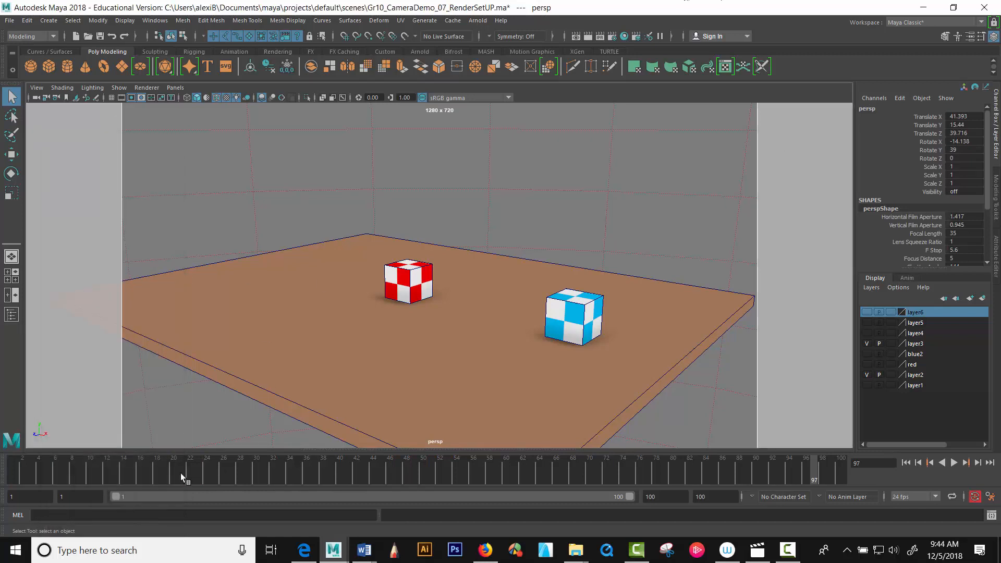
Play the animation while reframing the persp camera closer to the cubes, and scrub the timeline to frame 76.
key(alt+v)
scroll(540, 354, up, 5)
alt+drag(524, 357, 511, 358)
alt+middle_drag(512, 362, 525, 358)
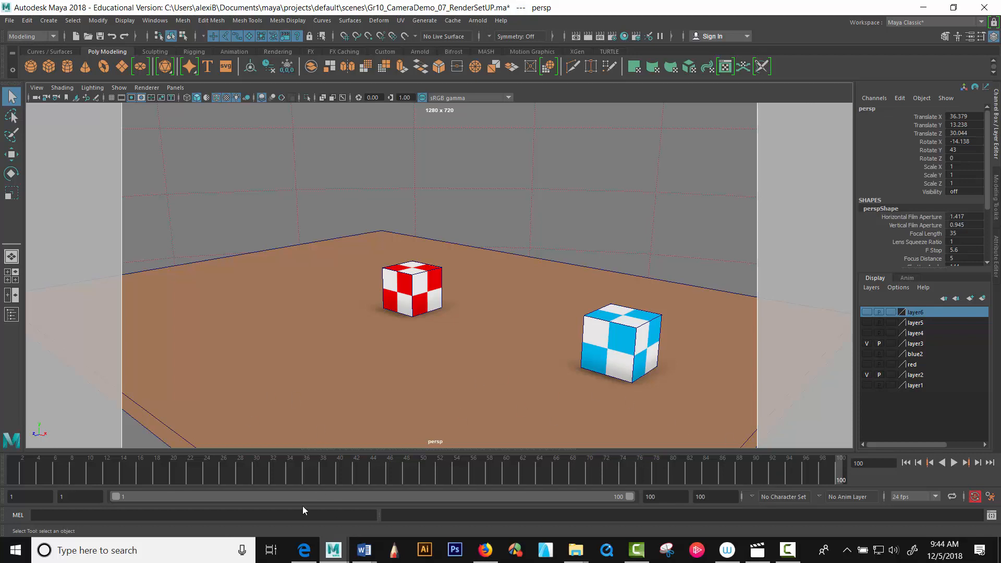
click(301, 472)
drag(301, 472, 638, 503)
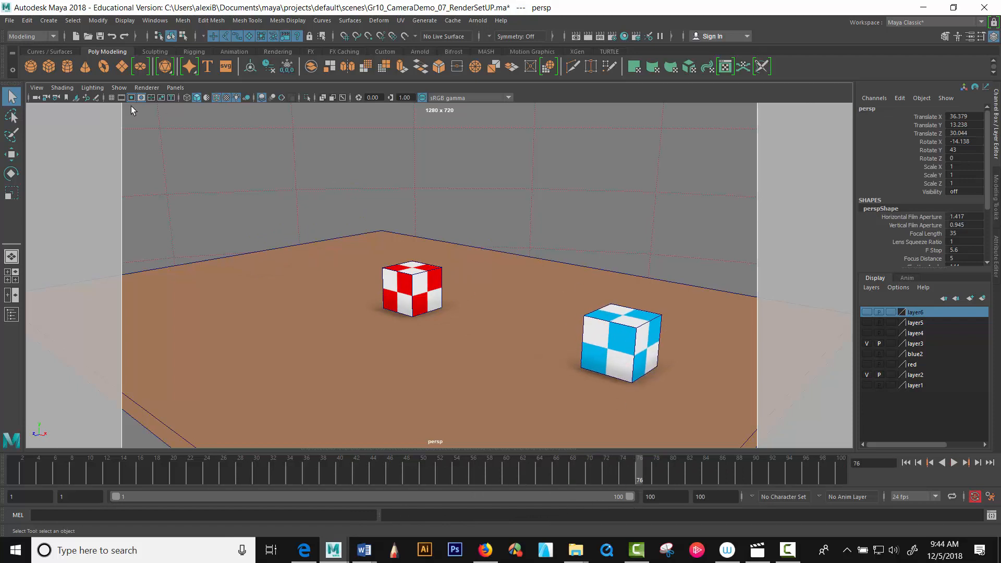
Look through CamShot, select the camera, and review its keyframed moves by scrubbing and playing through frame 100.
click(177, 87)
mouse_move(191, 99)
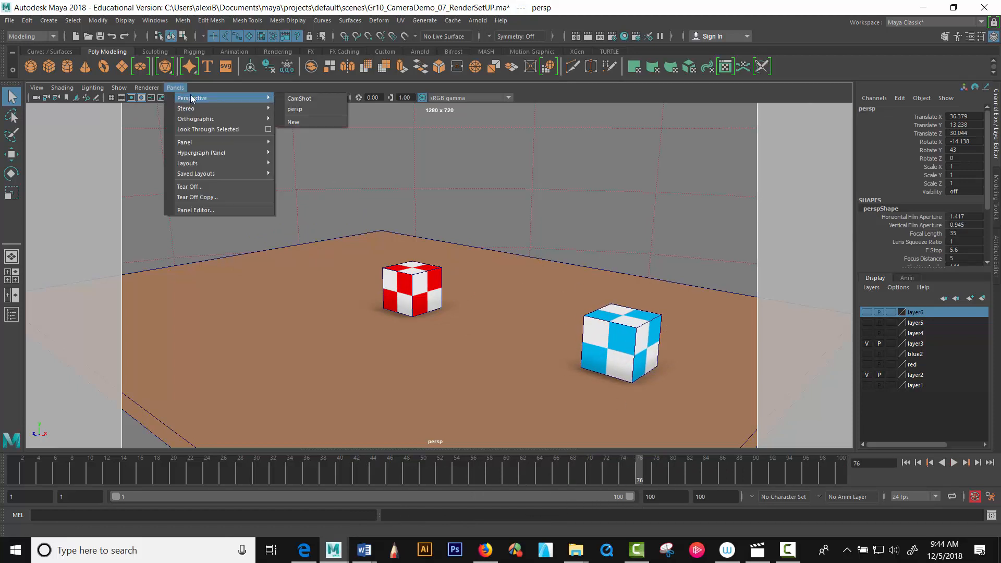
click(300, 100)
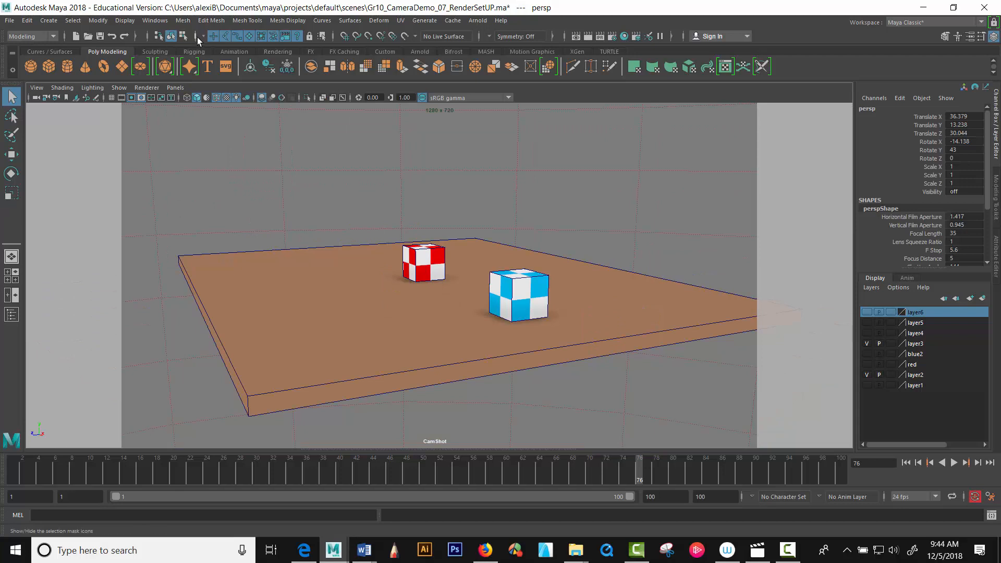
click(35, 98)
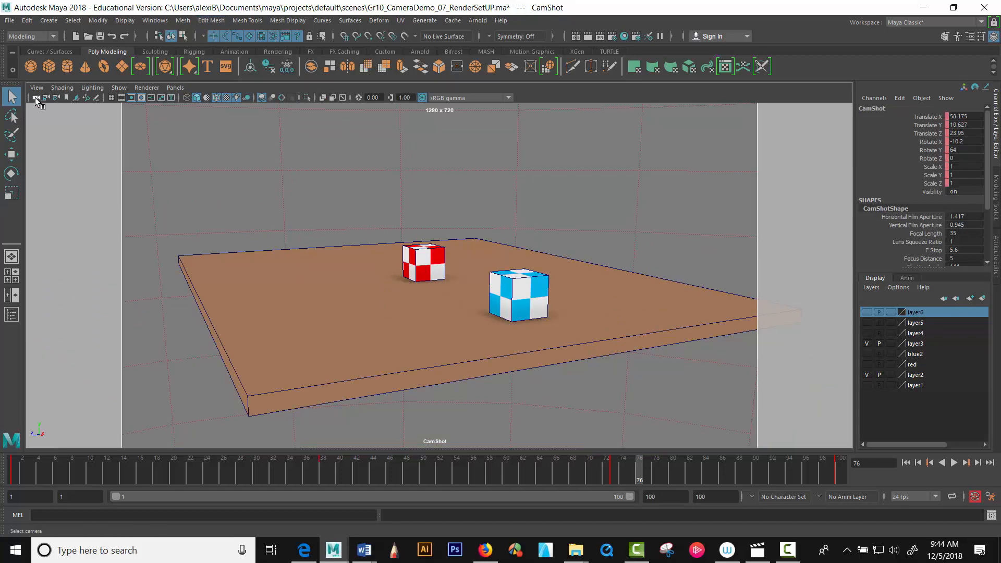
drag(34, 478, 874, 454)
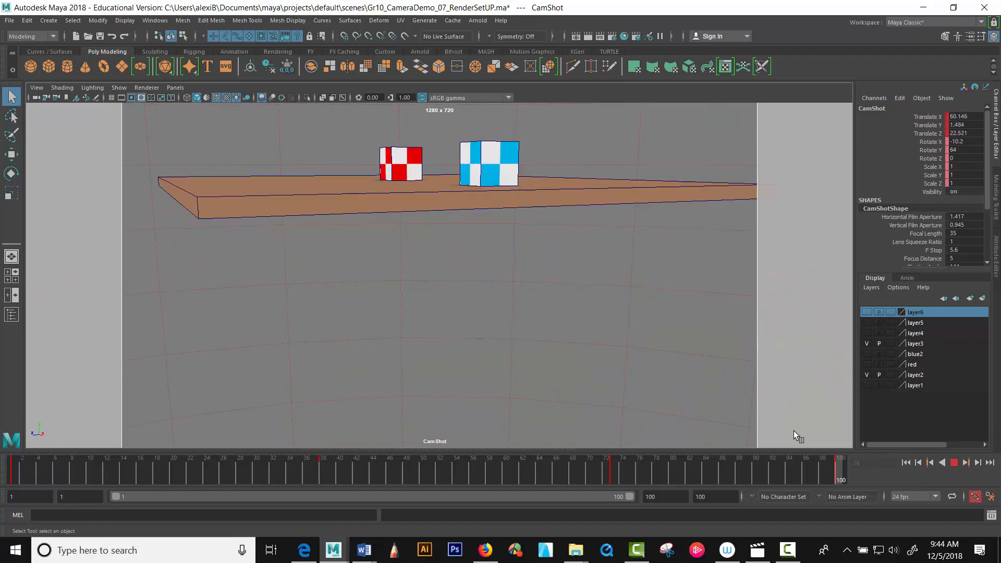
drag(109, 474, 550, 455)
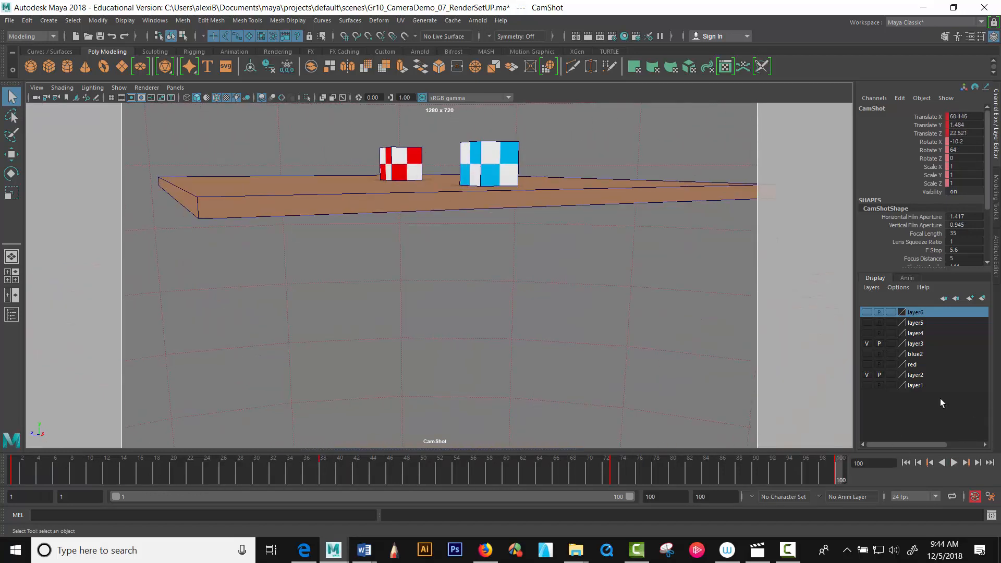